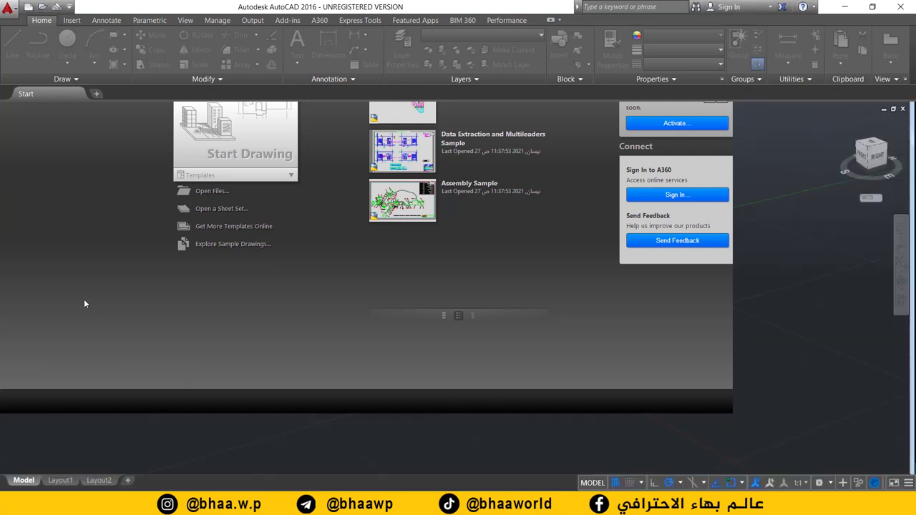
Step: Create a new drawing, Drawing2, from the acadiso.dwt template using the application menu's New
{"action": "left_click", "coordinate": [9, 8]}
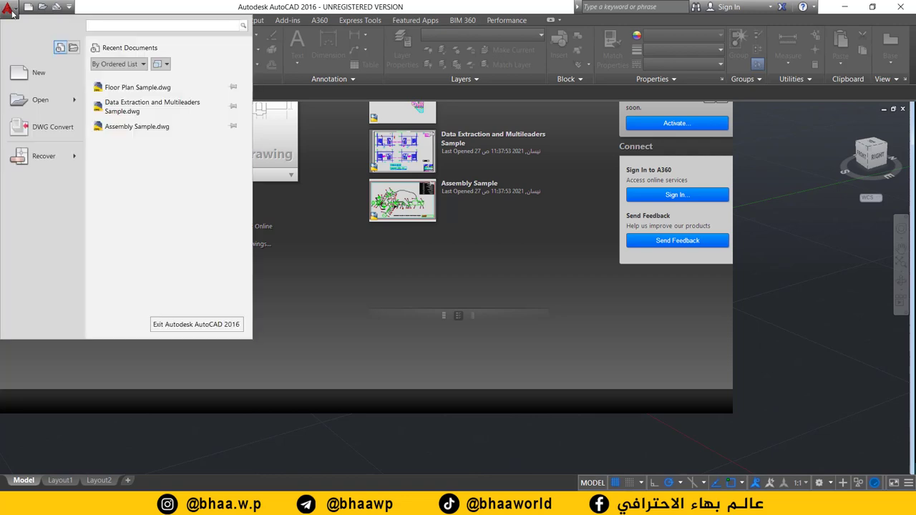
{"action": "left_click", "coordinate": [41, 72]}
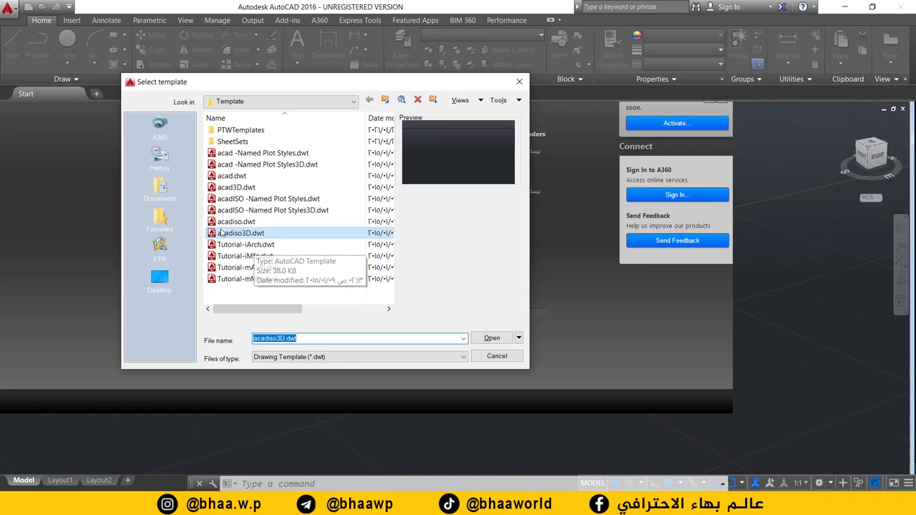
{"action": "left_click", "coordinate": [239, 226]}
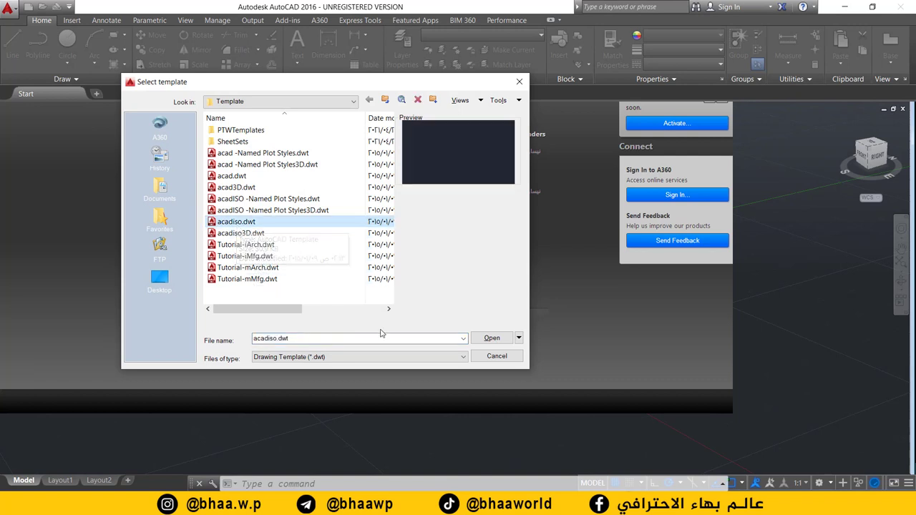
{"action": "left_click", "coordinate": [492, 338]}
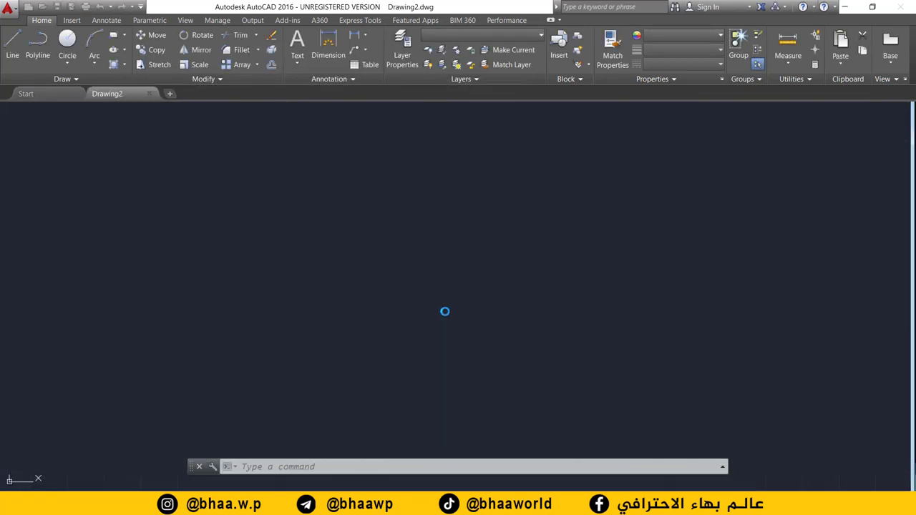
Step: Draw a connected Line shape: a top horizontal, down-slant, bottom horizontal and up-slant segment
{"action": "left_click", "coordinate": [12, 44]}
{"action": "left_click", "coordinate": [97, 186]}
{"action": "left_click", "coordinate": [340, 186]}
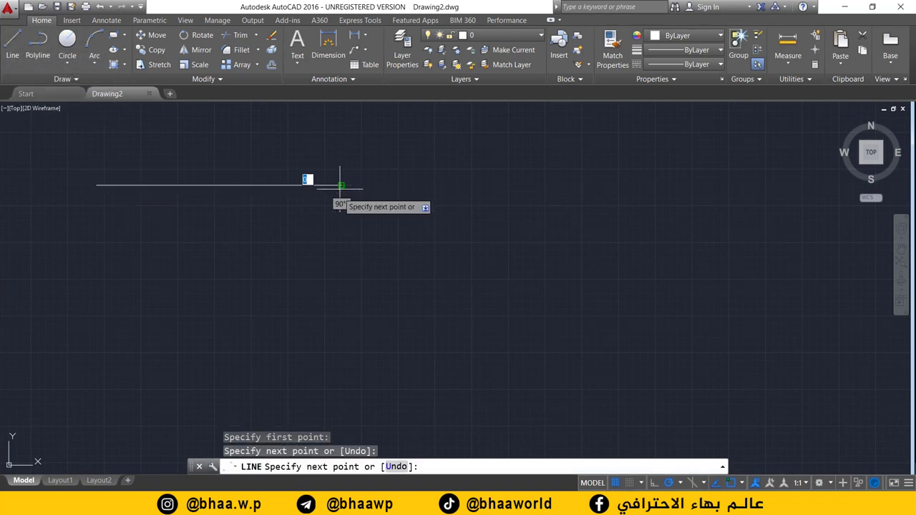
{"action": "left_click", "coordinate": [319, 286]}
{"action": "left_click", "coordinate": [428, 286]}
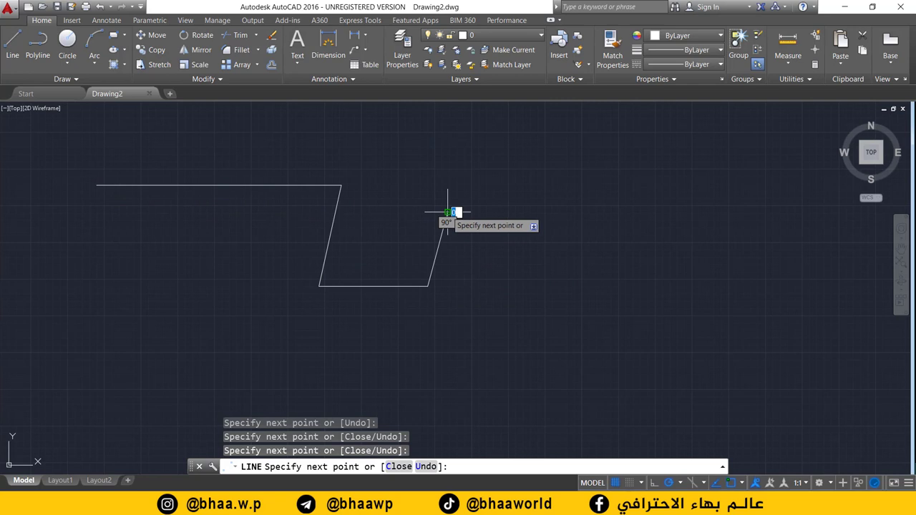
{"action": "left_click", "coordinate": [448, 212]}
{"action": "key", "text": "Return"}
Step: Draw a four-vertex bent polyline below the line shape
{"action": "left_click", "coordinate": [37, 44]}
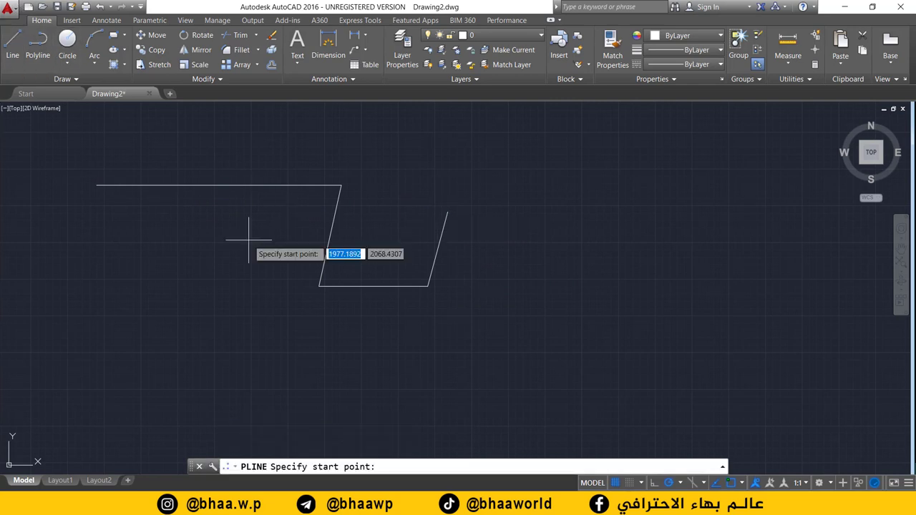
{"action": "left_click", "coordinate": [118, 362]}
{"action": "left_click", "coordinate": [282, 363]}
{"action": "left_click", "coordinate": [339, 405]}
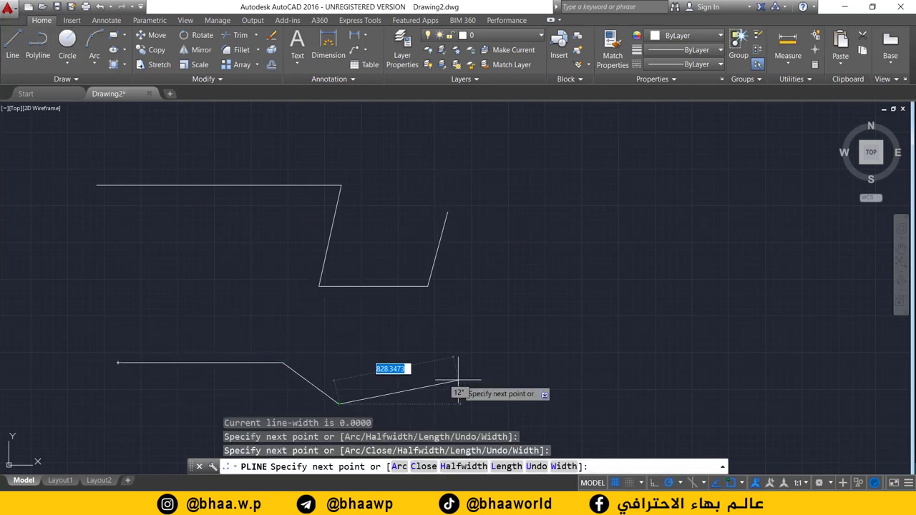
{"action": "left_click", "coordinate": [458, 381]}
{"action": "key", "text": "Return"}
Step: Try selecting individual segments and the polyline, then select everything with Ctrl+A and delete it
{"action": "left_click", "coordinate": [438, 247]}
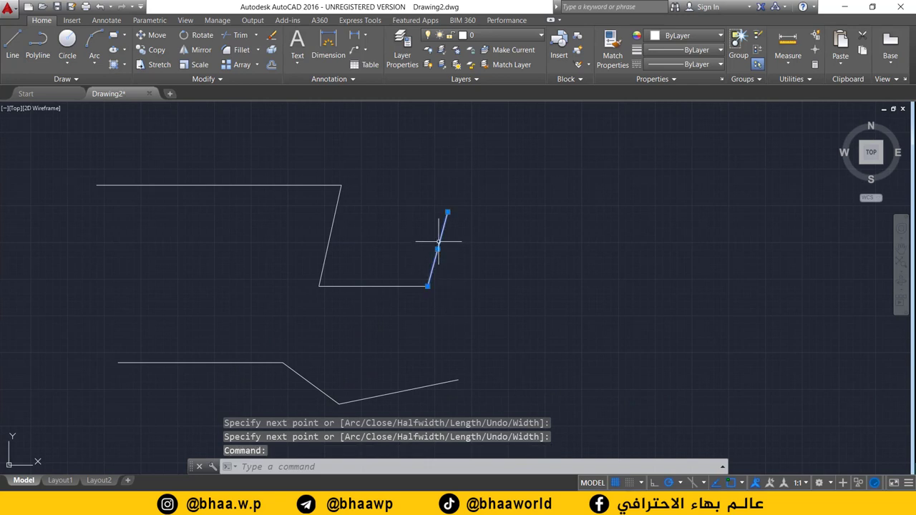
{"action": "left_click", "coordinate": [390, 286]}
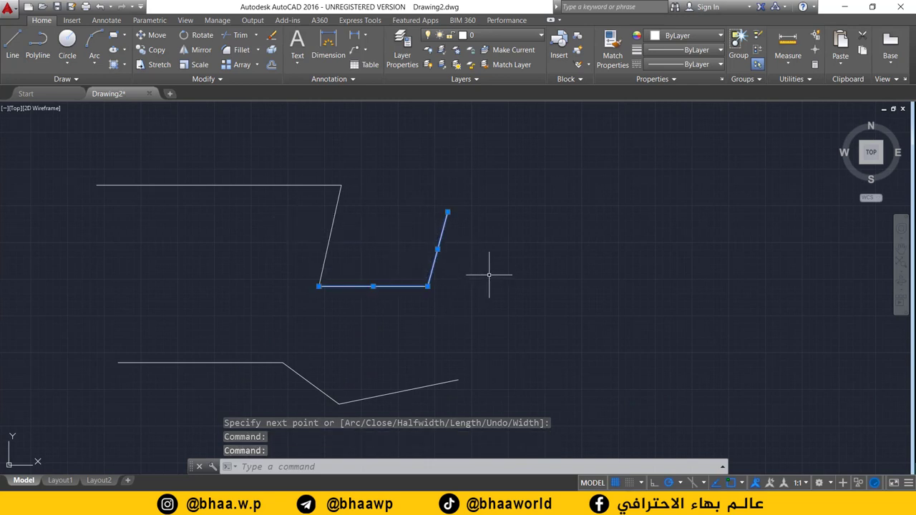
{"action": "key", "text": "Escape"}
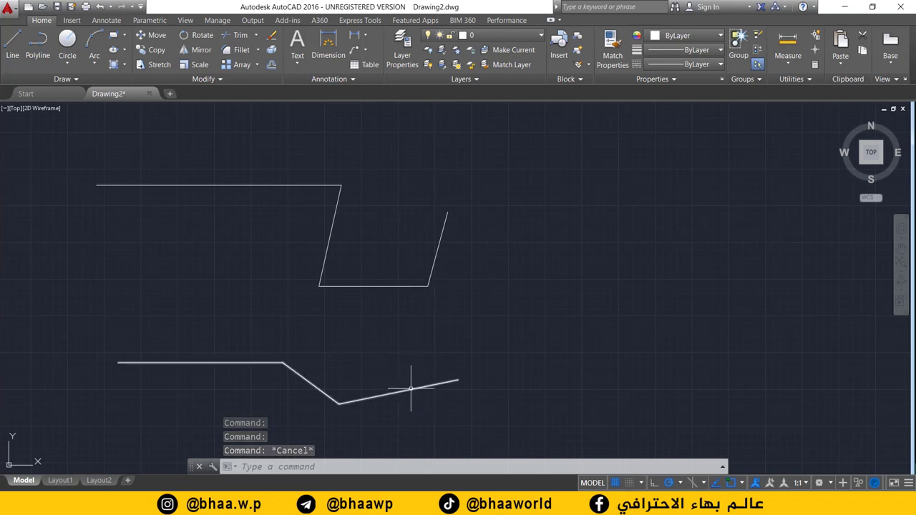
{"action": "left_click", "coordinate": [408, 392]}
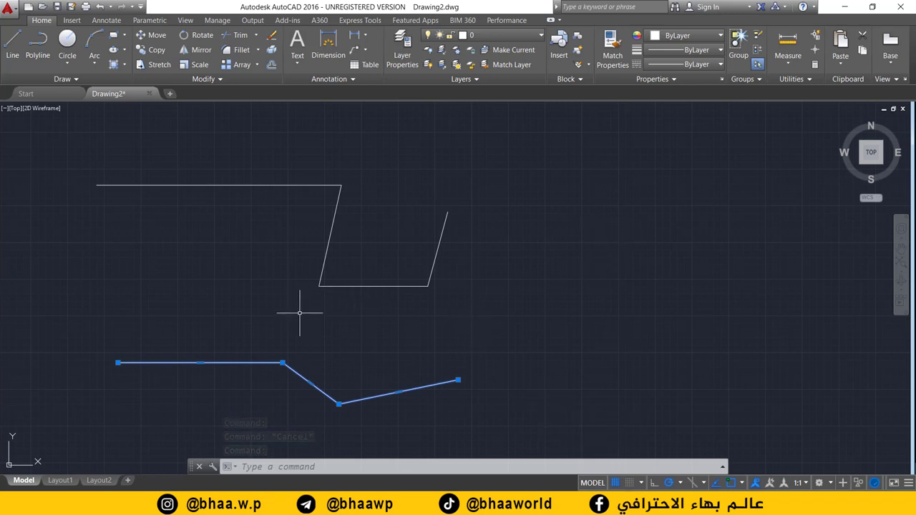
{"action": "left_click", "coordinate": [358, 287]}
{"action": "key", "text": "ctrl+a"}
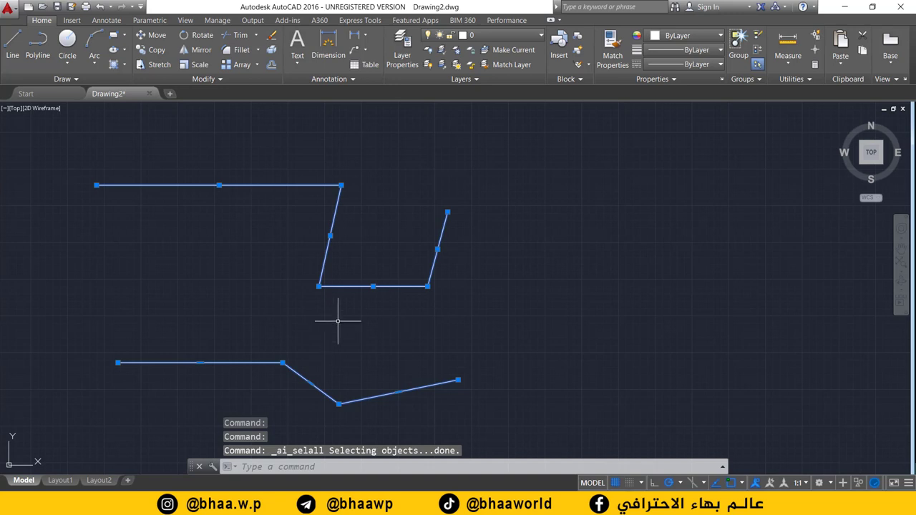
{"action": "key", "text": "Delete"}
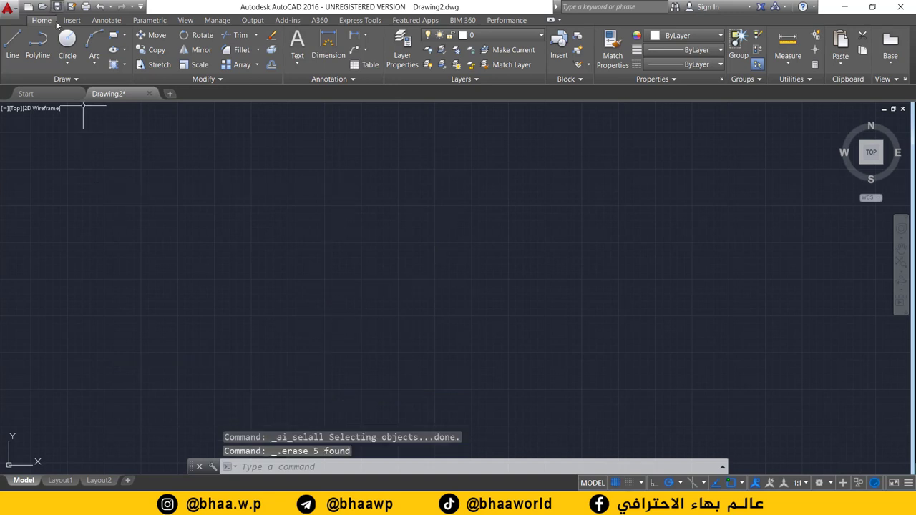
Step: Expand the Circle dropdown on the Home tab's Draw panel to show its drawing methods
{"action": "left_click", "coordinate": [68, 63]}
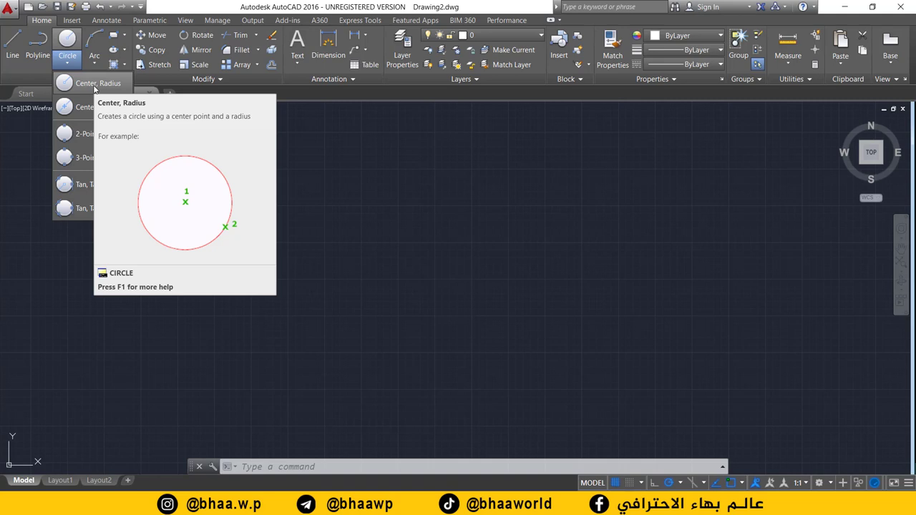
Step: Draw a Center, Radius circle with radius 50
{"action": "left_click", "coordinate": [91, 85]}
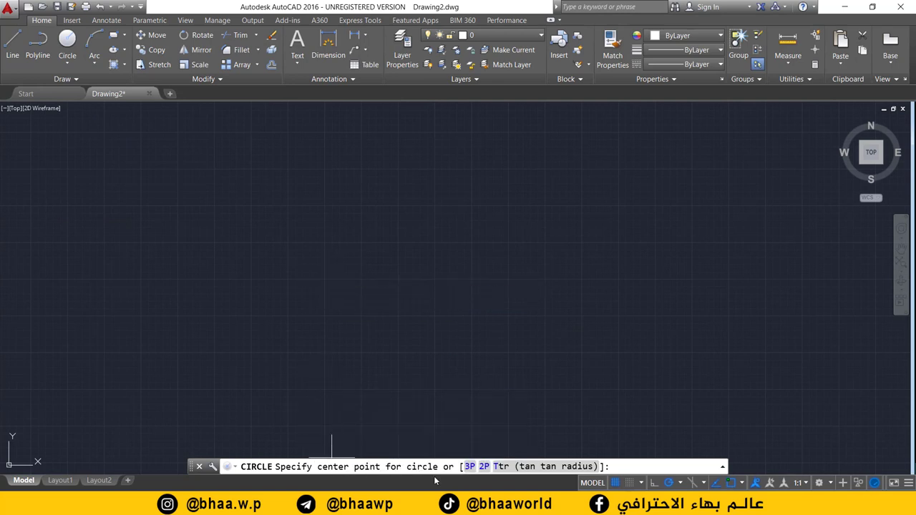
{"action": "left_click", "coordinate": [323, 279]}
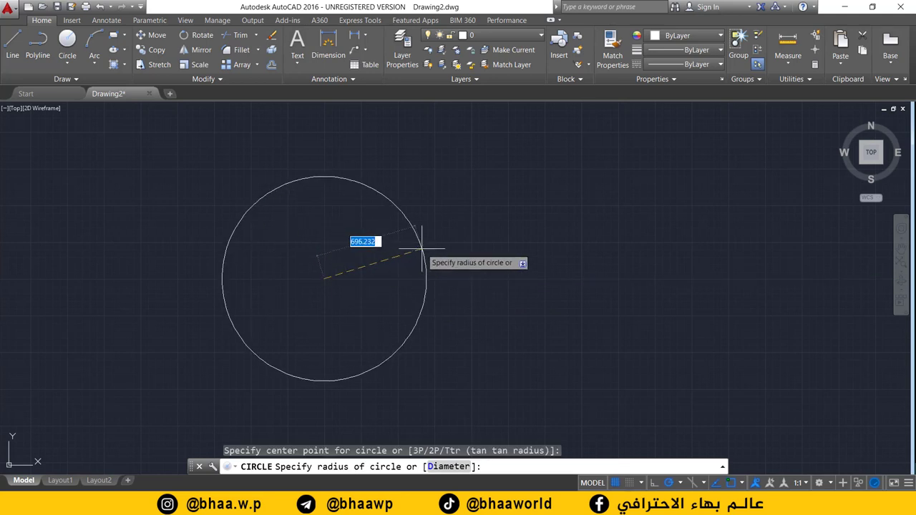
{"action": "type", "text": "50"}
{"action": "key", "text": "Return"}
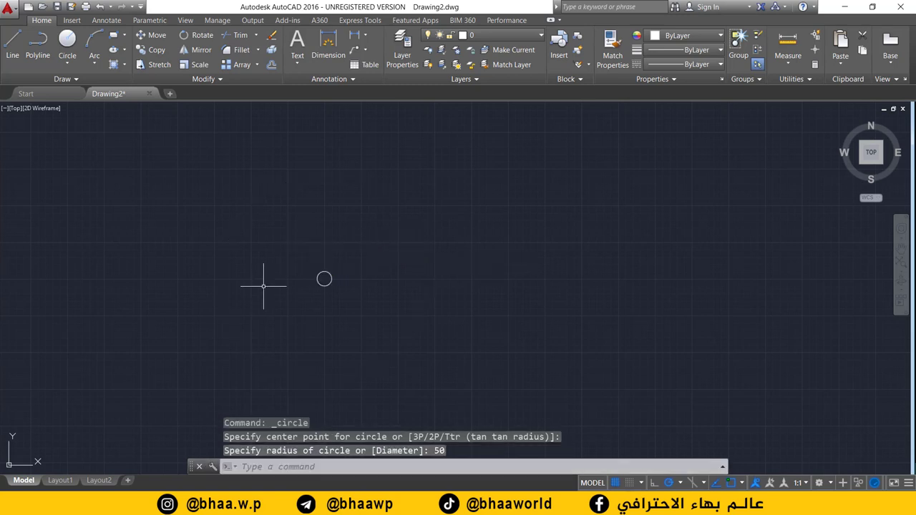
{"action": "scroll", "coordinate": [347, 282], "scroll_direction": "up", "scroll_amount": 3}
{"action": "scroll", "coordinate": [337, 284], "scroll_direction": "up", "scroll_amount": 4}
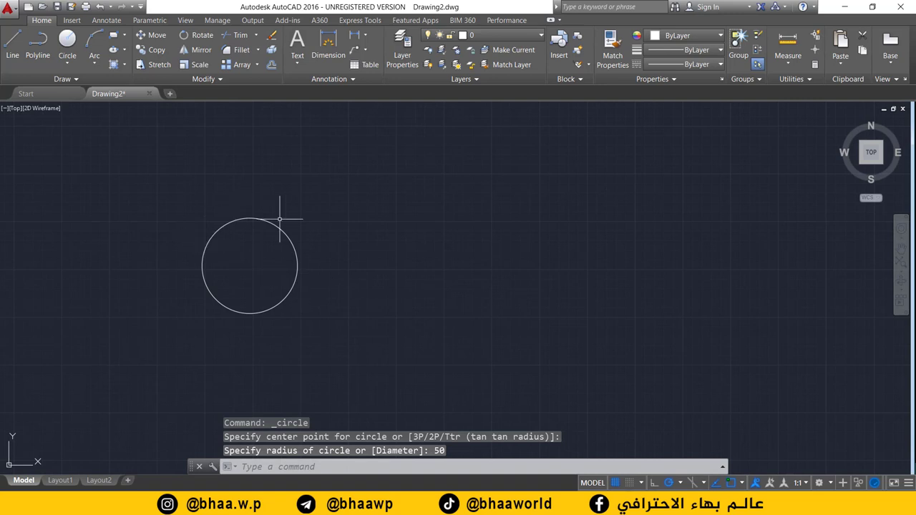
Step: Draw a second Center, Radius circle of radius 67 to the right, then erase both circles
{"action": "left_click", "coordinate": [68, 64]}
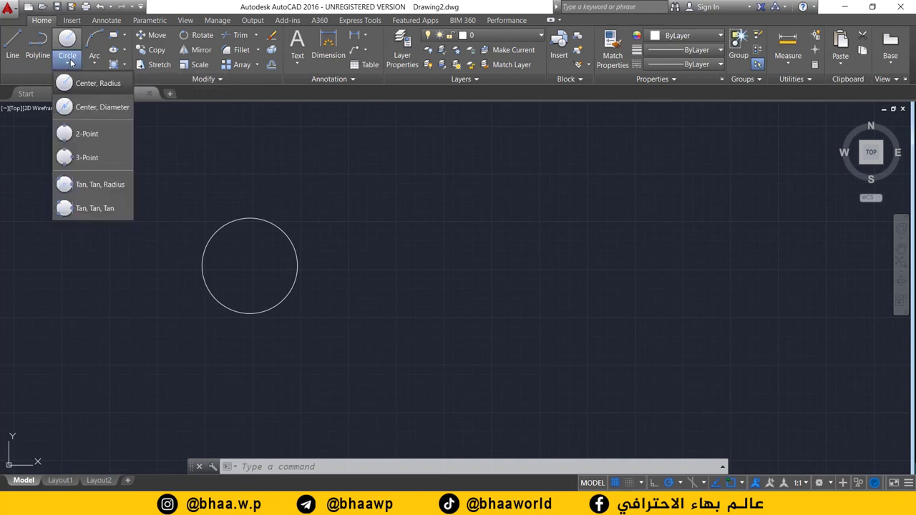
{"action": "left_click", "coordinate": [81, 83]}
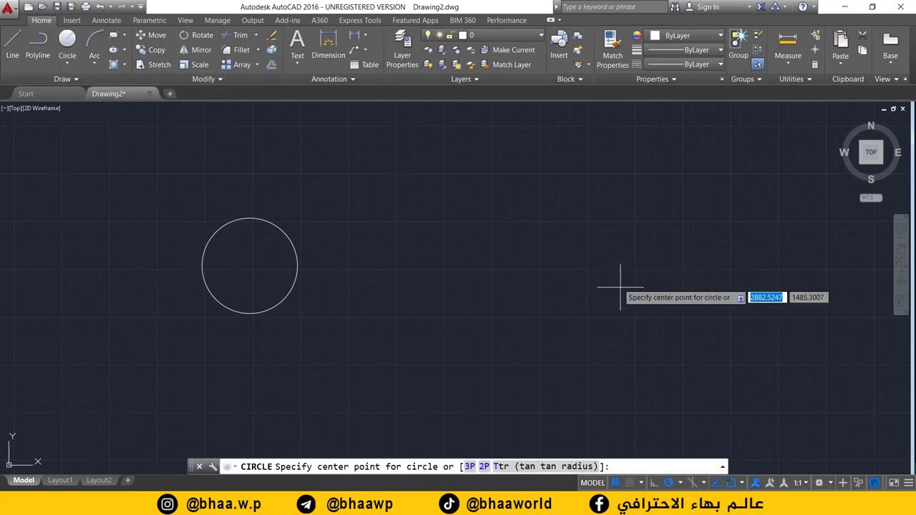
{"action": "left_click", "coordinate": [493, 270]}
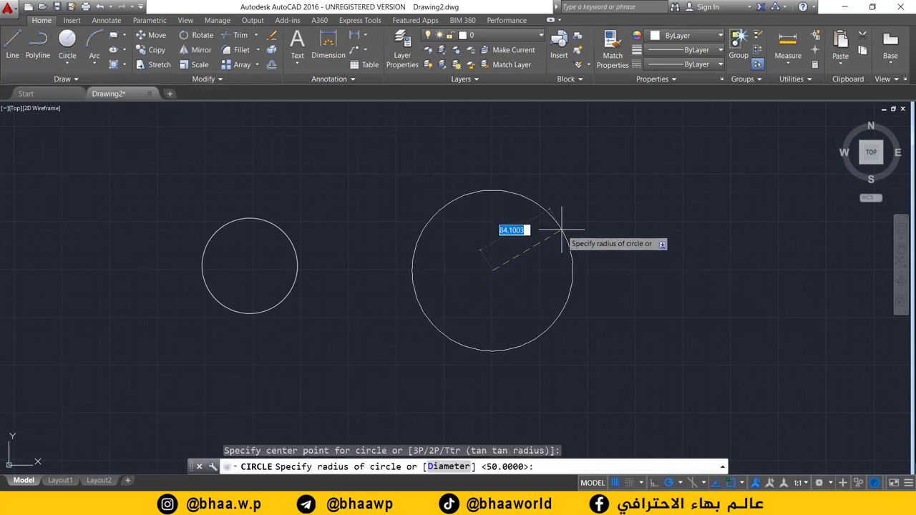
{"action": "type", "text": "7"}
{"action": "key", "text": "Return"}
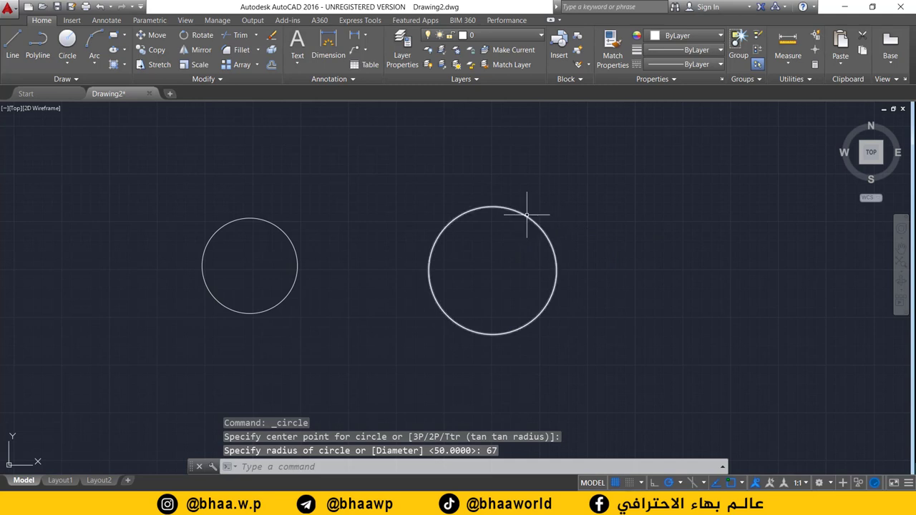
{"action": "left_click_drag", "start_coordinate": [613, 179], "coordinate": [181, 255]}
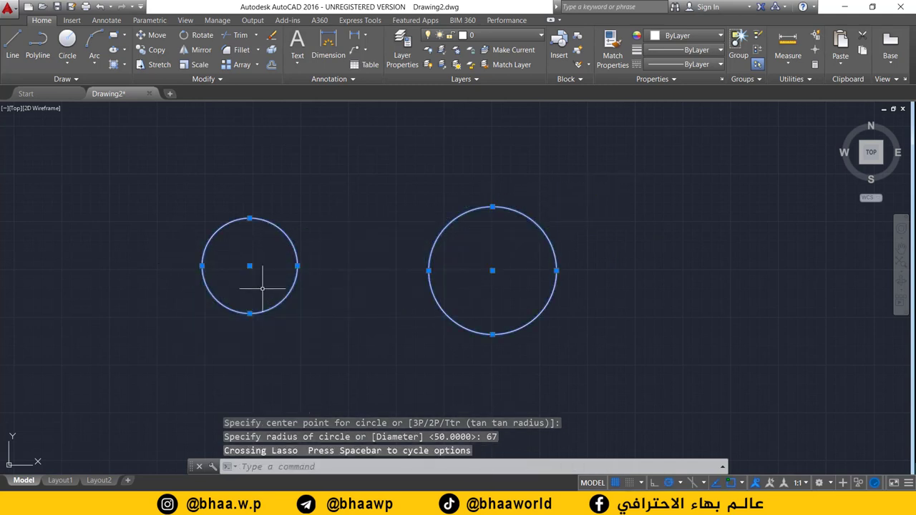
{"action": "key", "text": "Delete"}
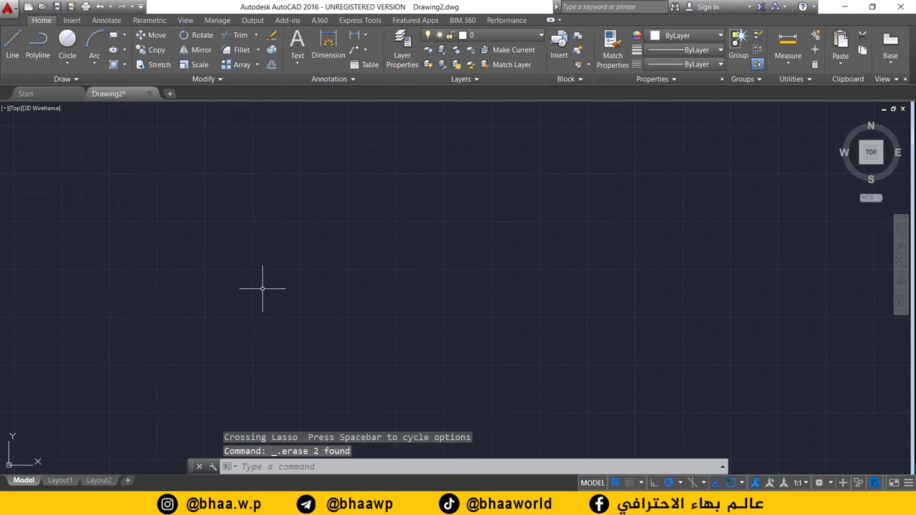
Step: Draw a Center, Radius circle by picking a centre and a radius point
{"action": "left_click", "coordinate": [67, 61]}
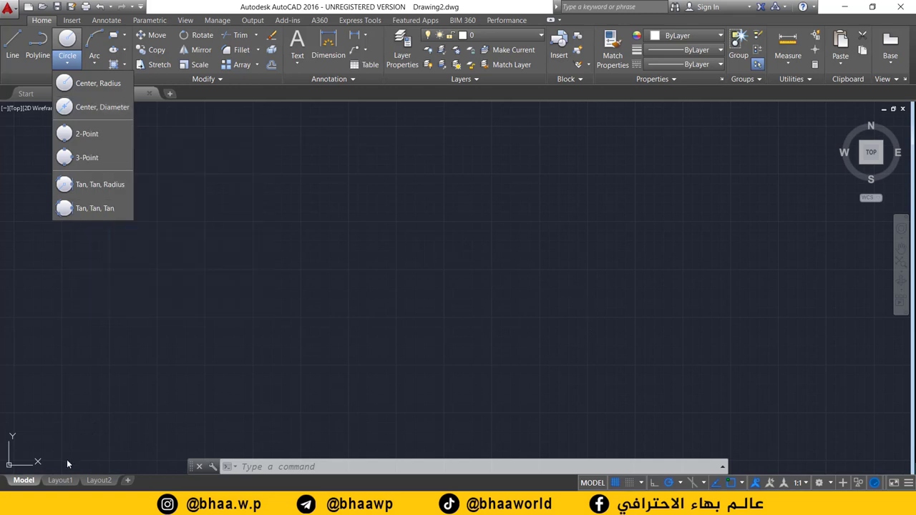
{"action": "left_click", "coordinate": [98, 83]}
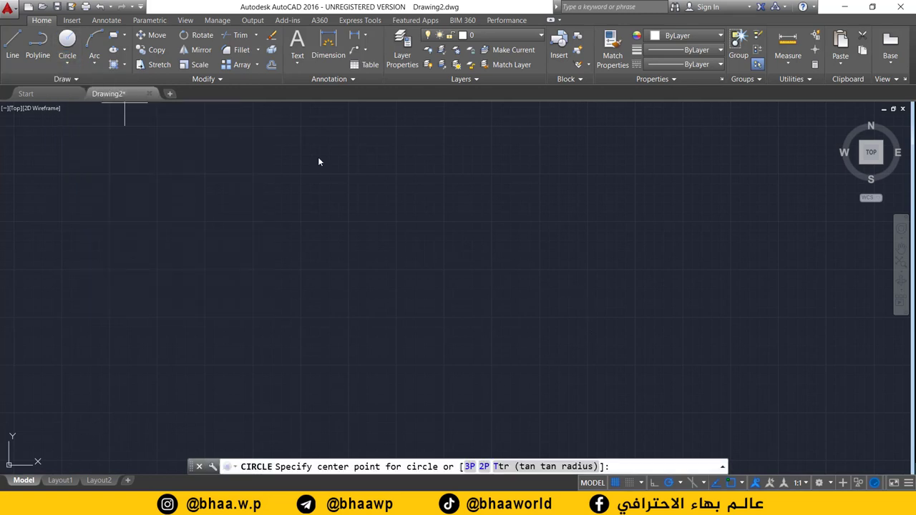
{"action": "left_click", "coordinate": [377, 313]}
{"action": "left_click", "coordinate": [474, 262]}
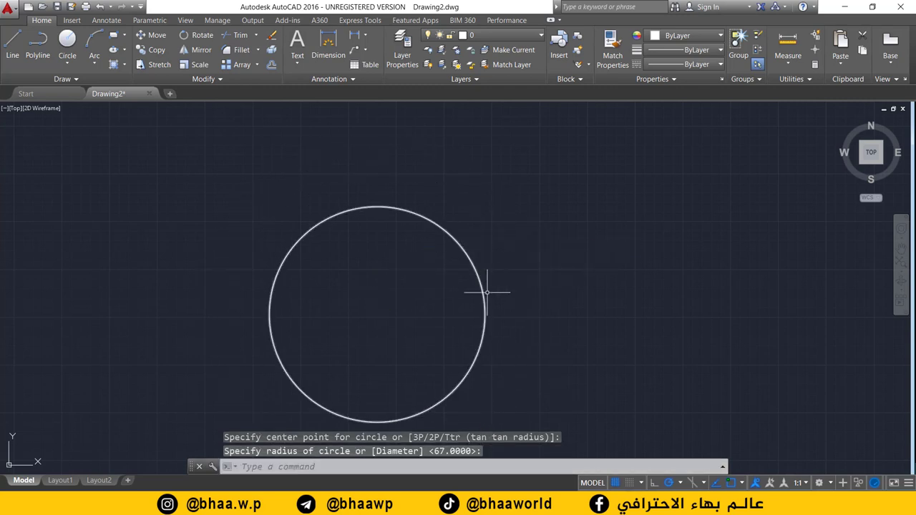
Step: Draw a radius line from the circle's centre to its right edge, then erase it
{"action": "left_click", "coordinate": [20, 34]}
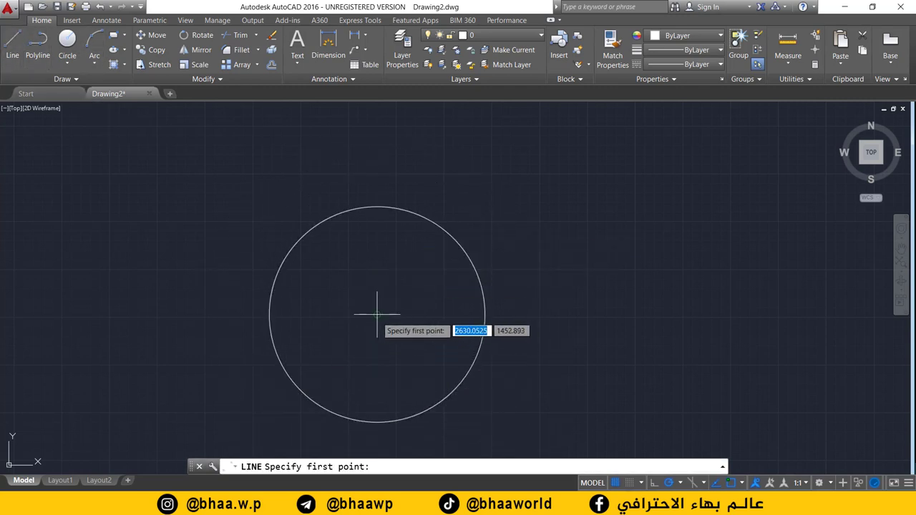
{"action": "left_click", "coordinate": [377, 314]}
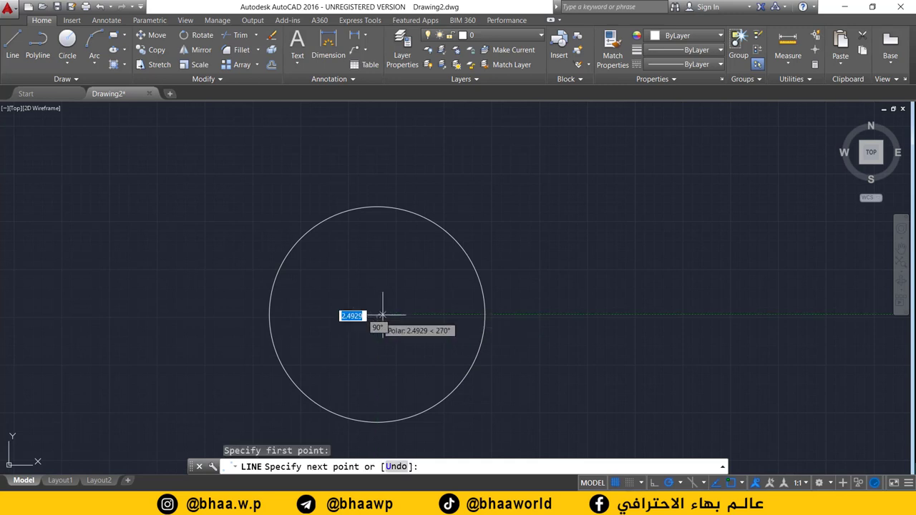
{"action": "left_click", "coordinate": [470, 255]}
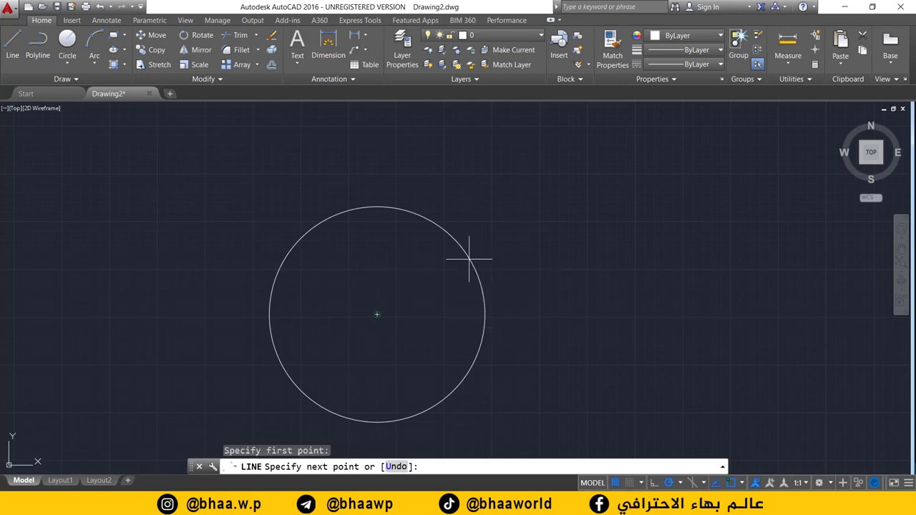
{"action": "left_click", "coordinate": [485, 313]}
{"action": "key", "text": "Return"}
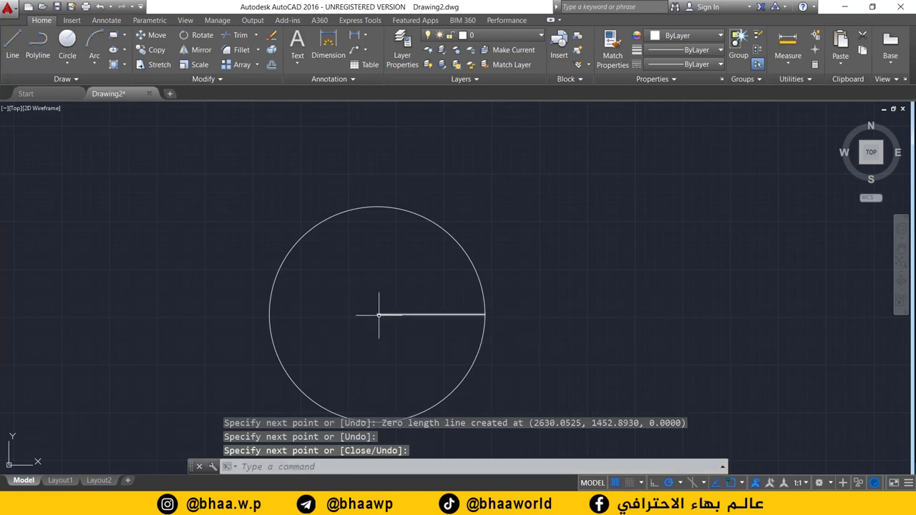
{"action": "left_click", "coordinate": [451, 313]}
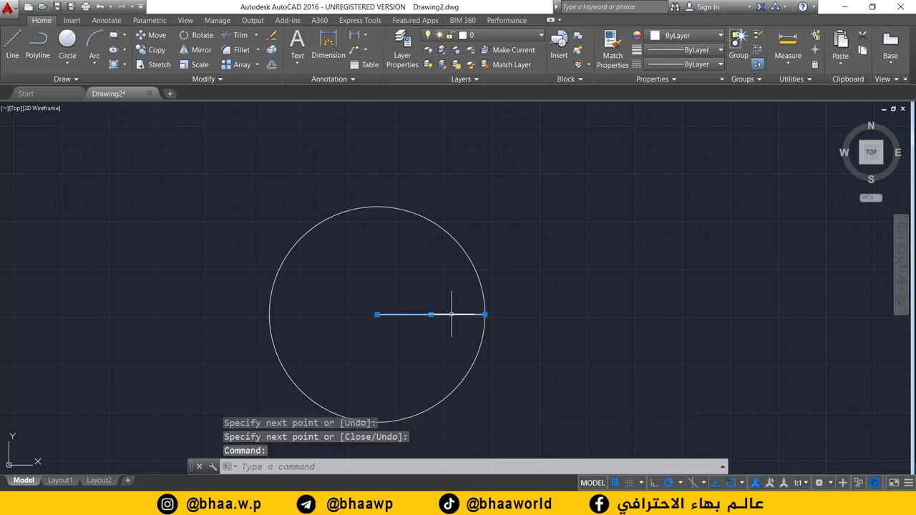
{"action": "key", "text": "Delete"}
Step: Draw a horizontal diameter line from the circle's right quadrant to its left quadrant, then select both objects
{"action": "type", "text": "l"}
{"action": "key", "text": "Return"}
{"action": "left_click", "coordinate": [485, 313]}
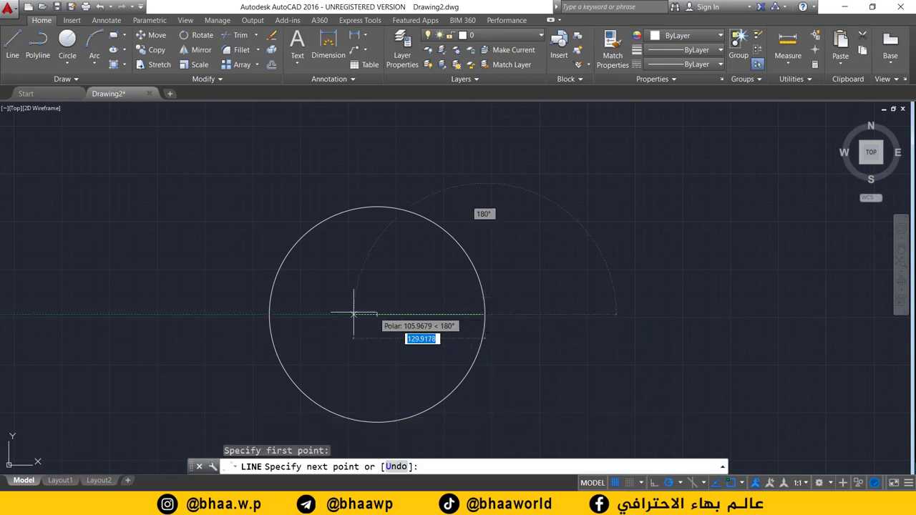
{"action": "left_click", "coordinate": [270, 314]}
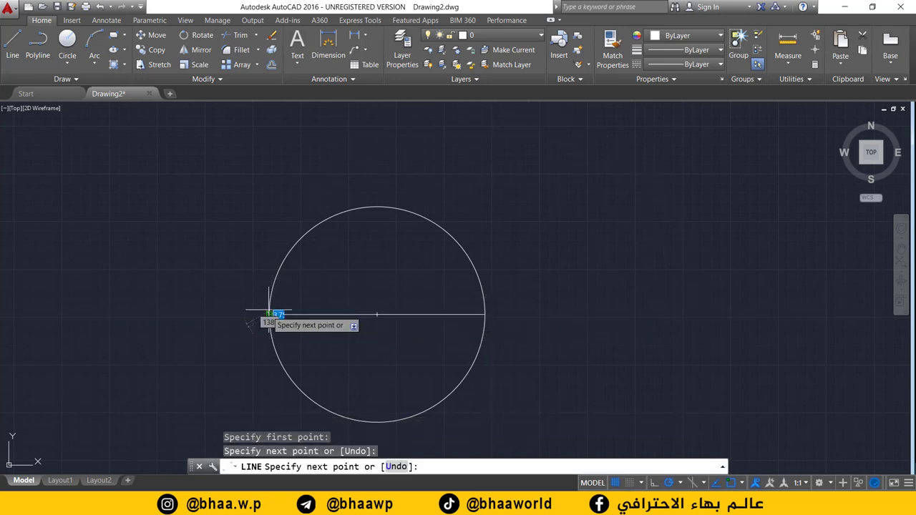
{"action": "key", "text": "Return"}
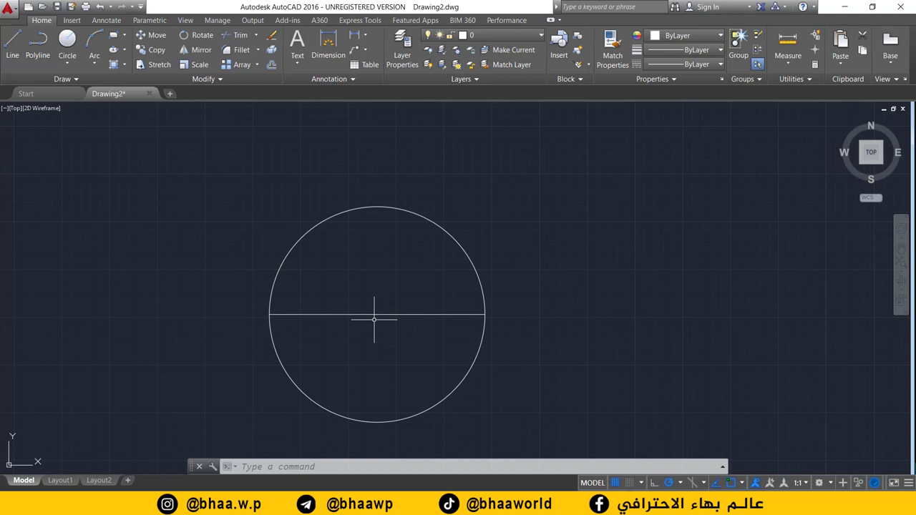
{"action": "left_click", "coordinate": [570, 188]}
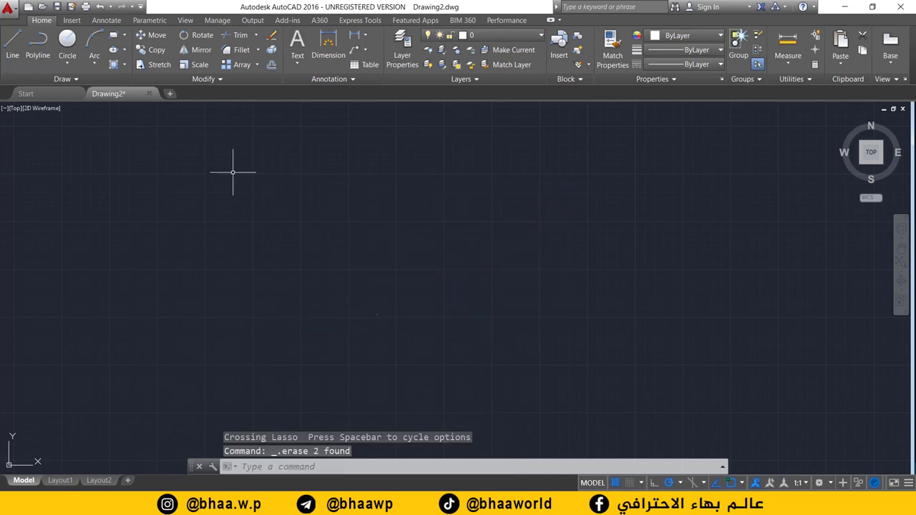
{"action": "left_click", "coordinate": [68, 64]}
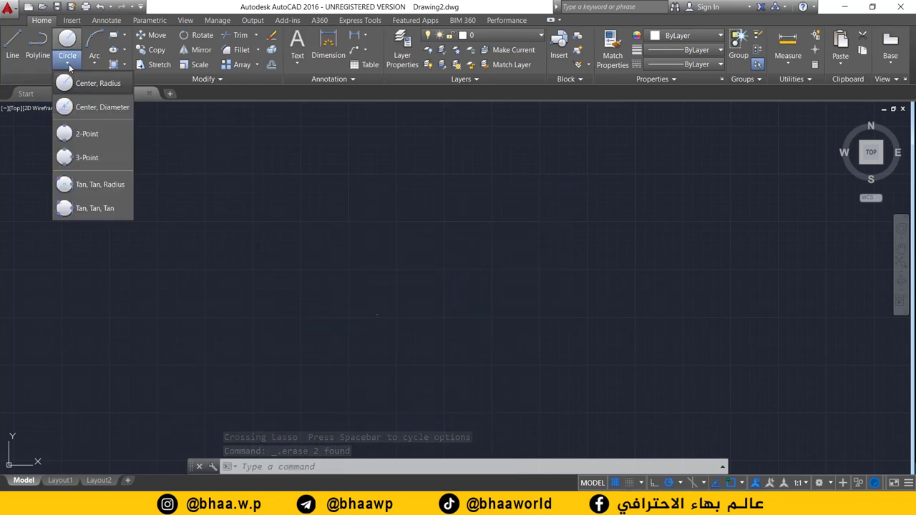
{"action": "left_click", "coordinate": [97, 107]}
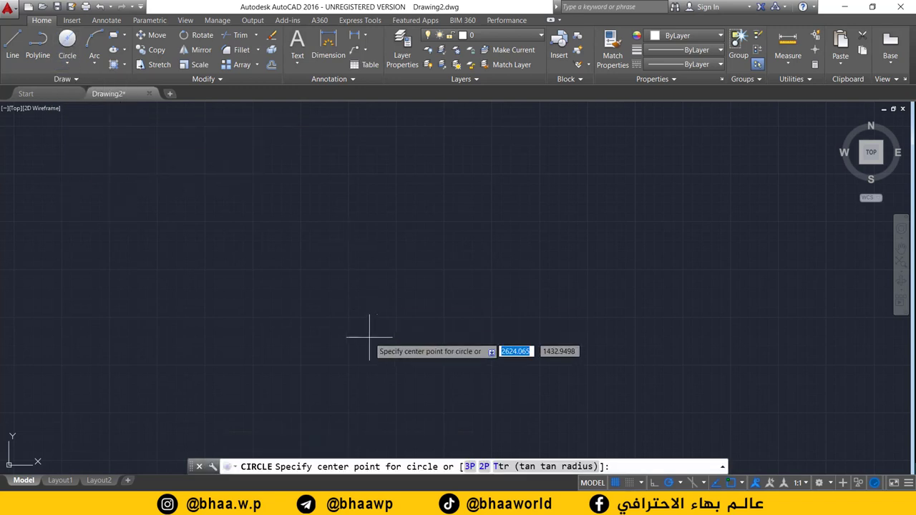
{"action": "left_click", "coordinate": [297, 270]}
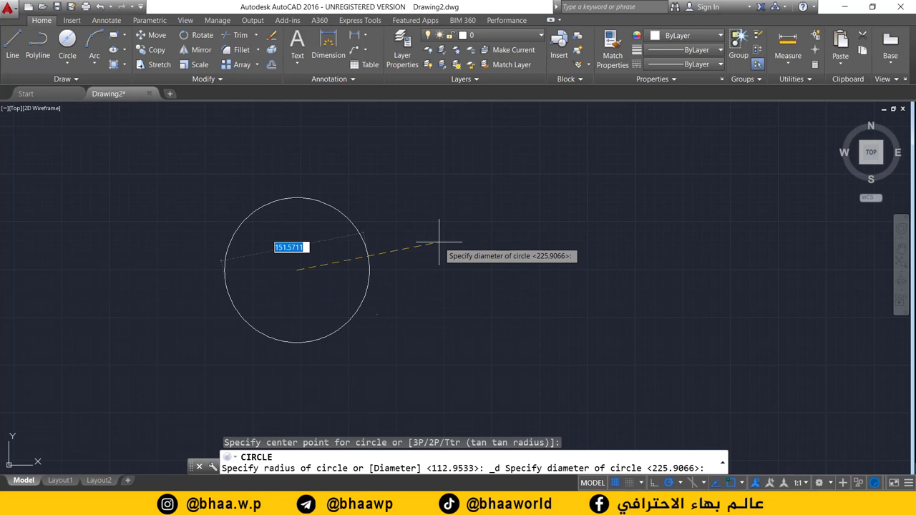
{"action": "key", "text": "Return"}
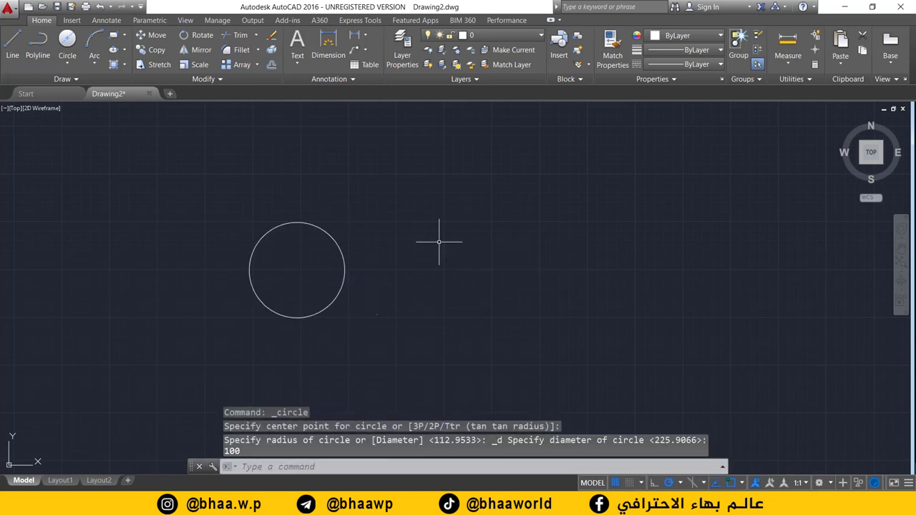
{"action": "left_click", "coordinate": [75, 65]}
{"action": "left_click", "coordinate": [92, 100]}
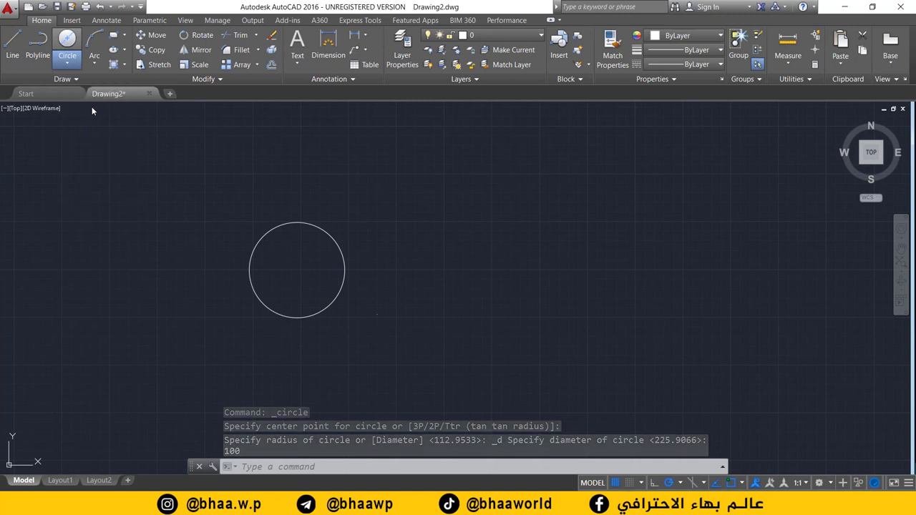
{"action": "left_click", "coordinate": [535, 265]}
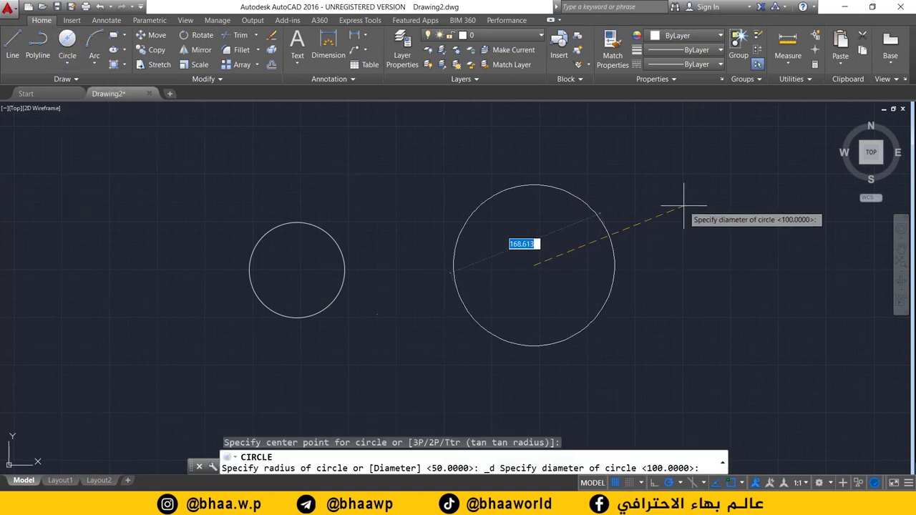
{"action": "type", "text": "150"}
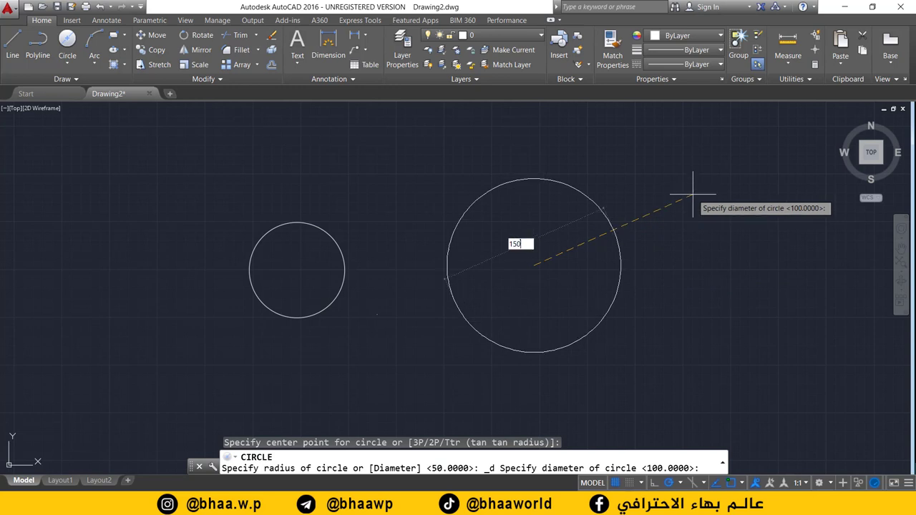
{"action": "key", "text": "Return"}
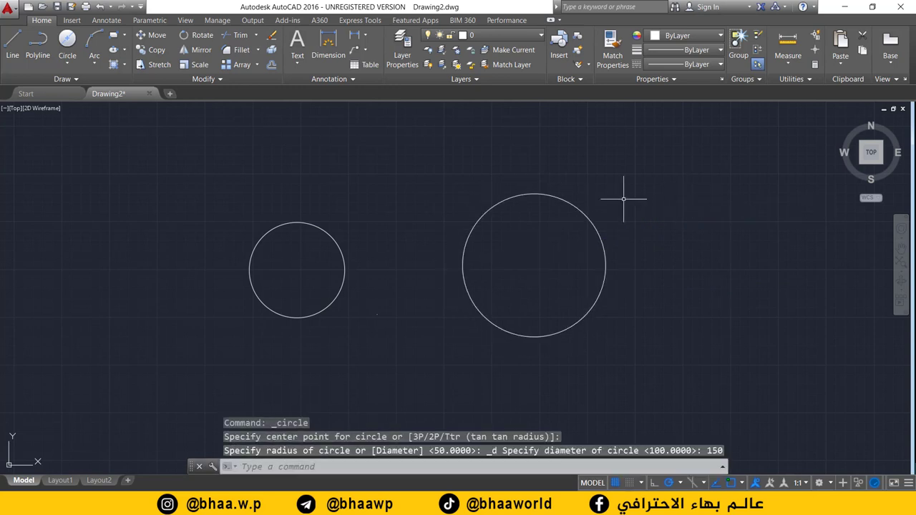
{"action": "left_click_drag", "start_coordinate": [623, 199], "coordinate": [194, 266]}
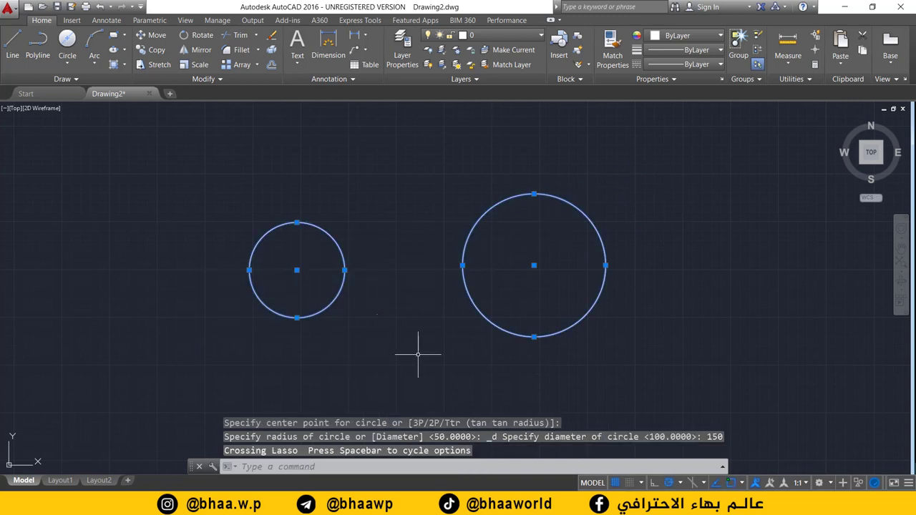
{"action": "key", "text": "Delete"}
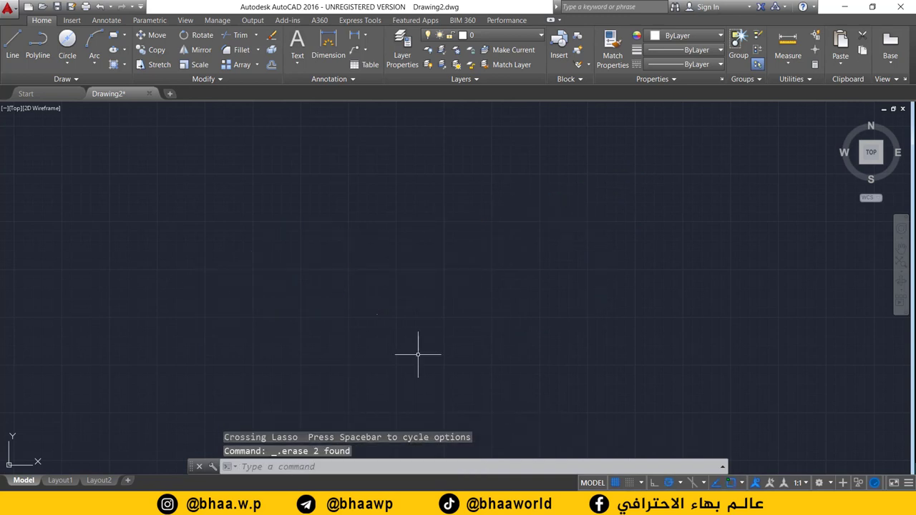
Step: Draw two horizontal lines at the same height, one right of centre and one further left
{"action": "left_click", "coordinate": [67, 63]}
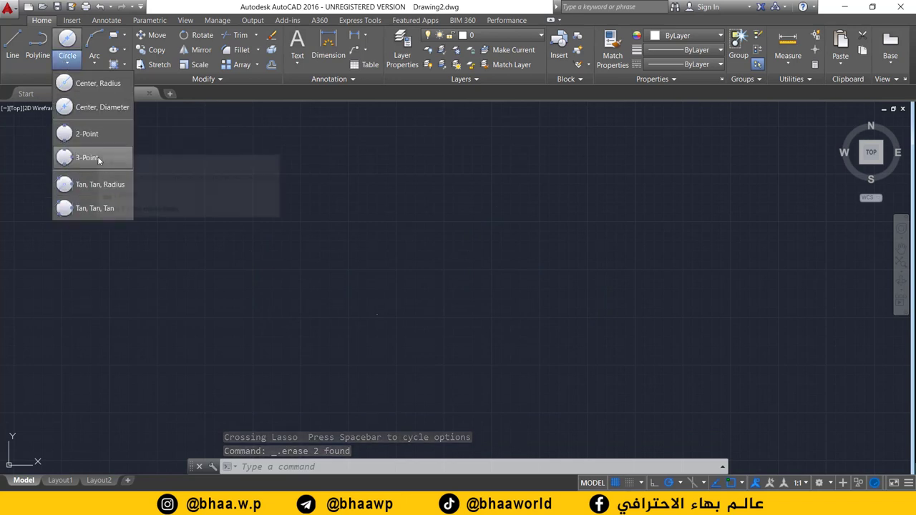
{"action": "left_click", "coordinate": [18, 38]}
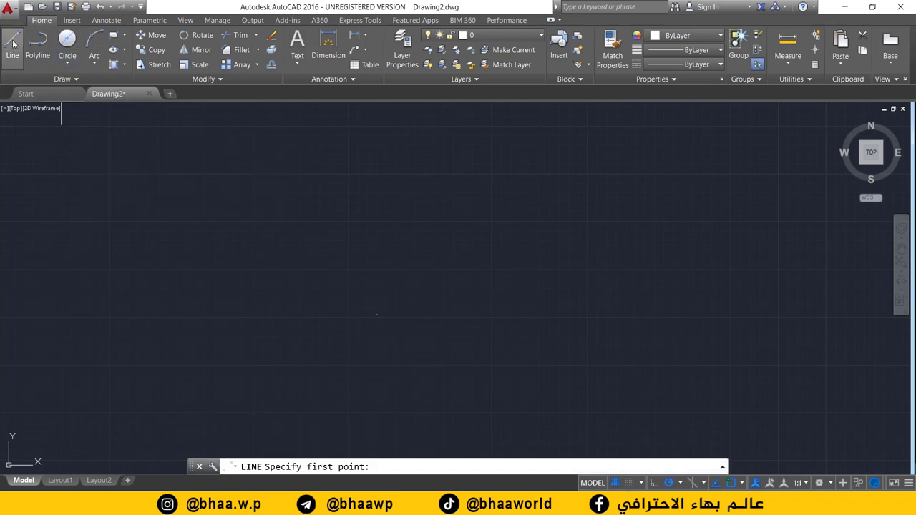
{"action": "left_click", "coordinate": [444, 269]}
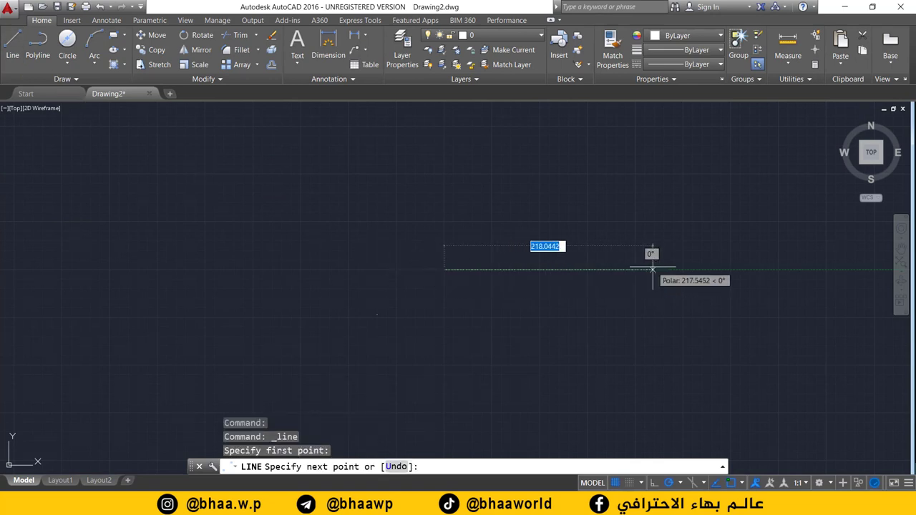
{"action": "left_click", "coordinate": [652, 270]}
{"action": "key", "text": "Return"}
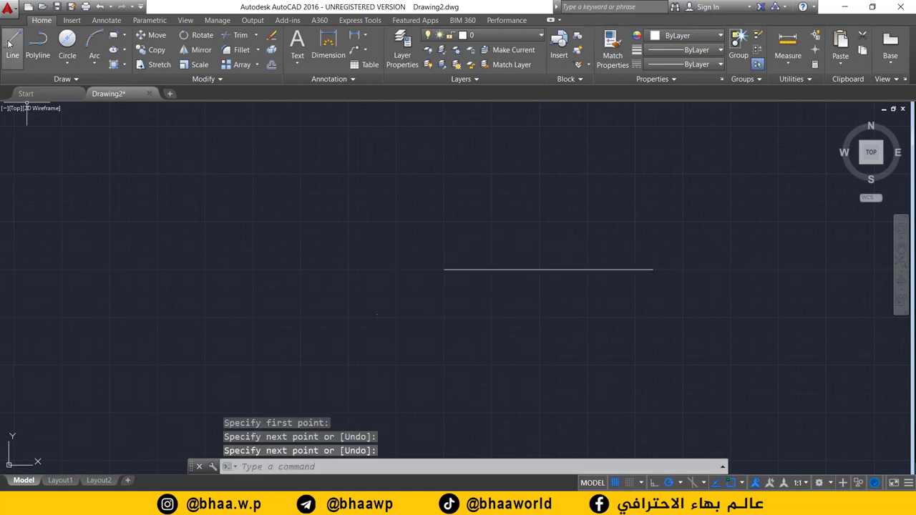
{"action": "left_click", "coordinate": [13, 43]}
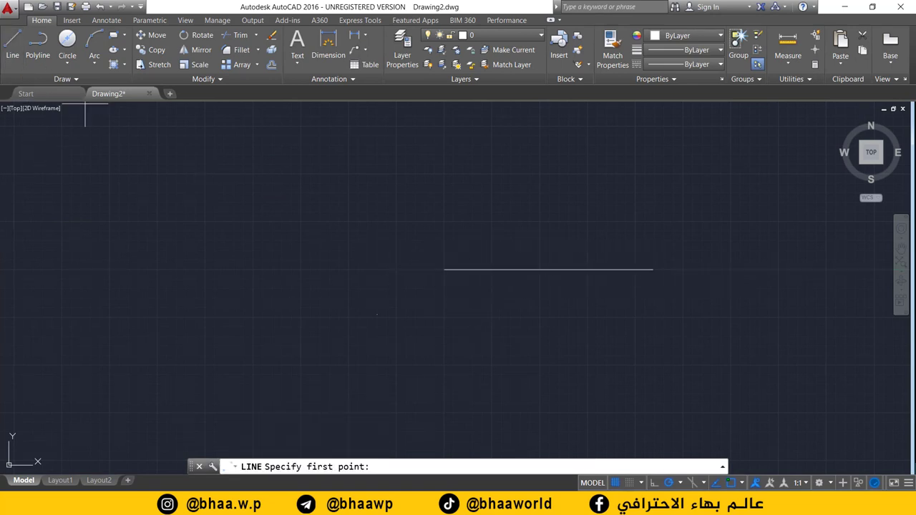
{"action": "left_click", "coordinate": [206, 270]}
{"action": "left_click", "coordinate": [46, 270]}
{"action": "key", "text": "Return"}
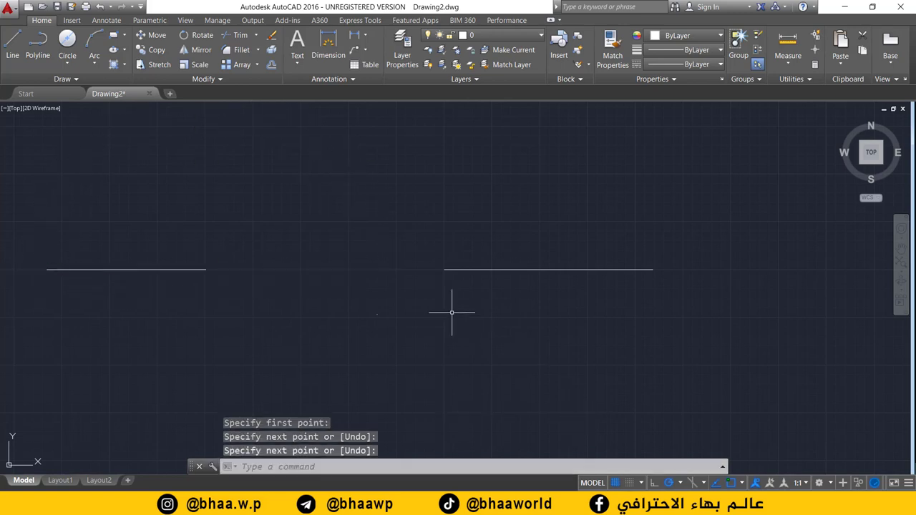
{"action": "scroll", "coordinate": [452, 313], "scroll_direction": "down", "scroll_amount": 2}
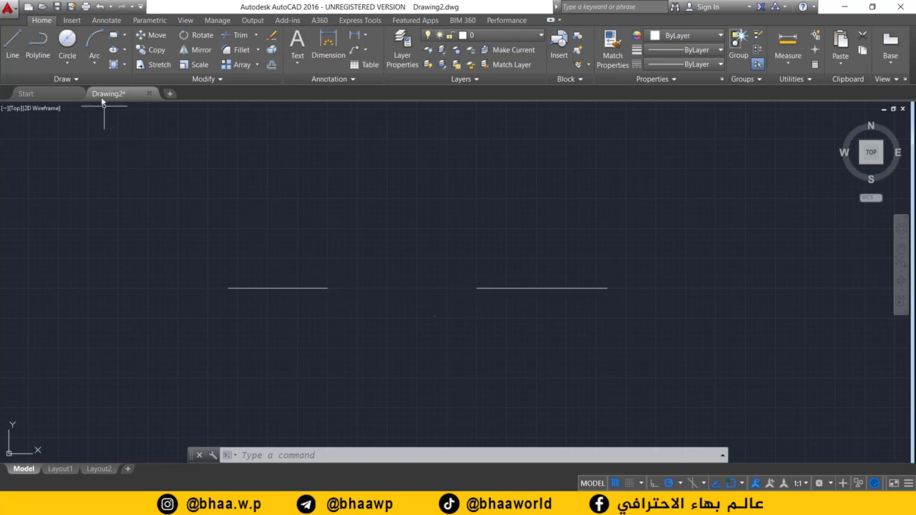
Step: Draw a 2-Point circle whose diameter spans the inner ends of the two horizontal lines
{"action": "left_click", "coordinate": [67, 63]}
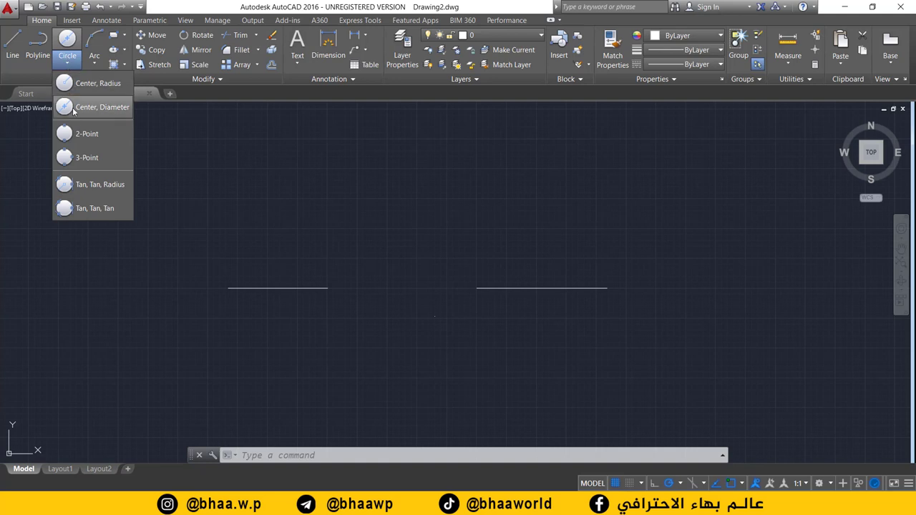
{"action": "left_click", "coordinate": [71, 138]}
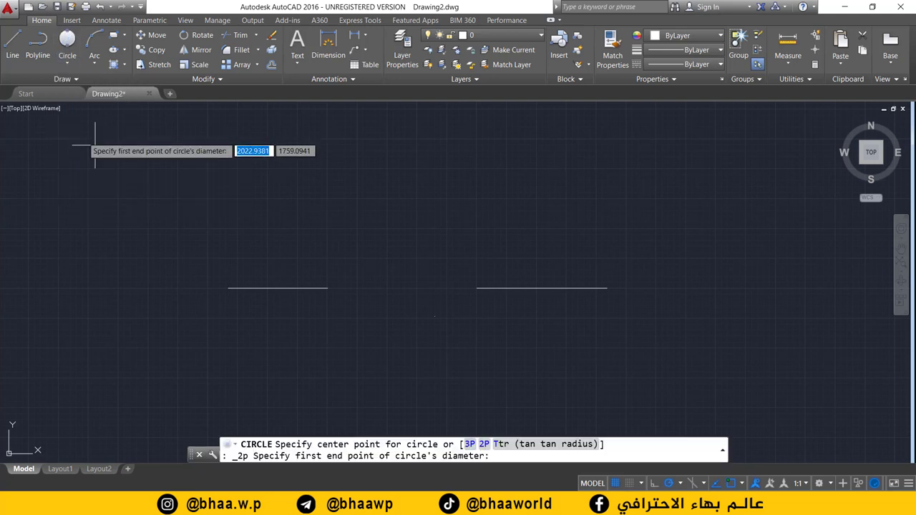
{"action": "left_click", "coordinate": [327, 287]}
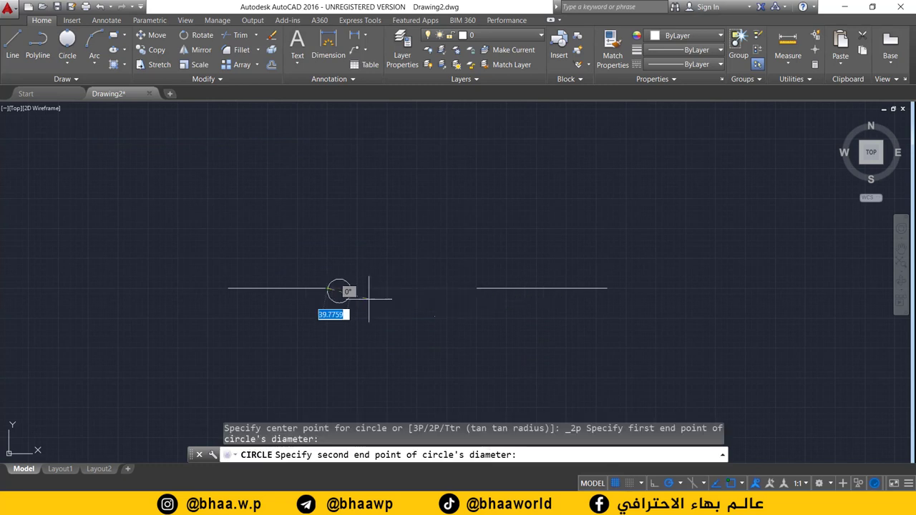
{"action": "left_click", "coordinate": [476, 288]}
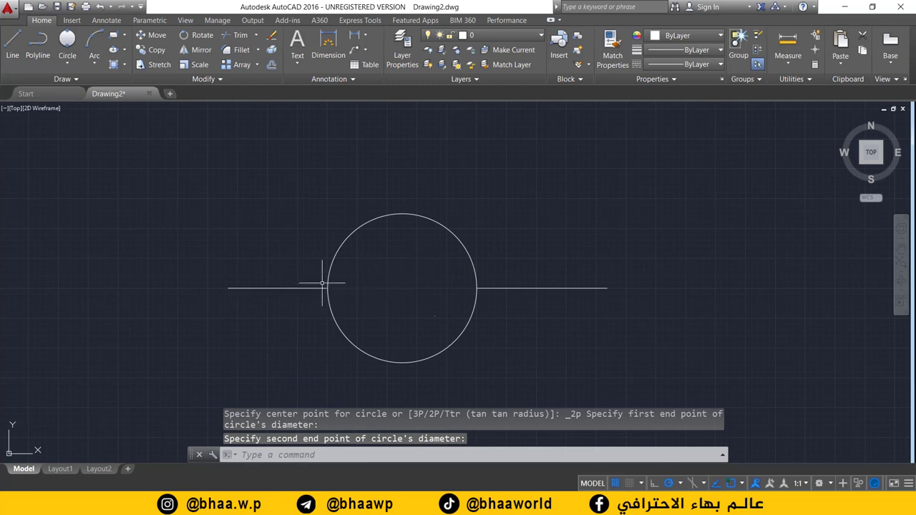
Step: Pan the circle and lines toward the upper left and expand the Circle dropdown
{"action": "scroll", "coordinate": [367, 280], "scroll_direction": "down", "scroll_amount": 2}
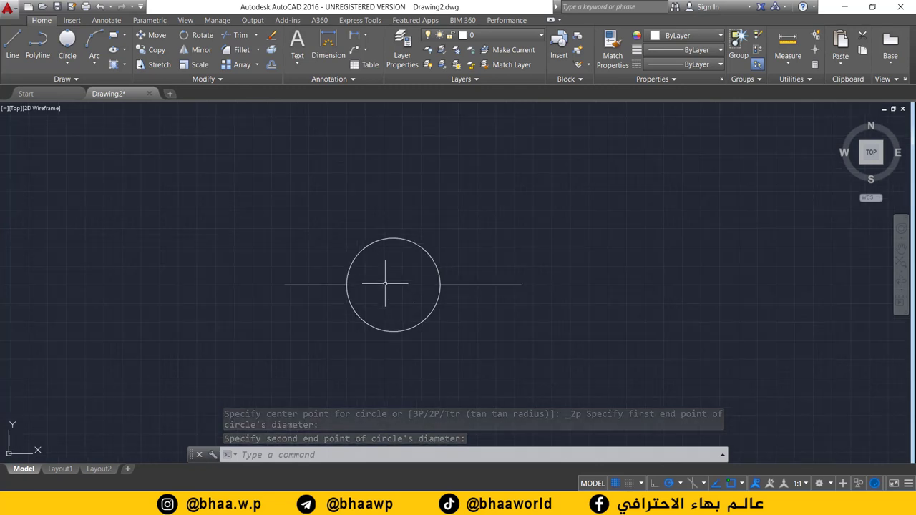
{"action": "scroll", "coordinate": [386, 315], "scroll_direction": "up", "scroll_amount": 2}
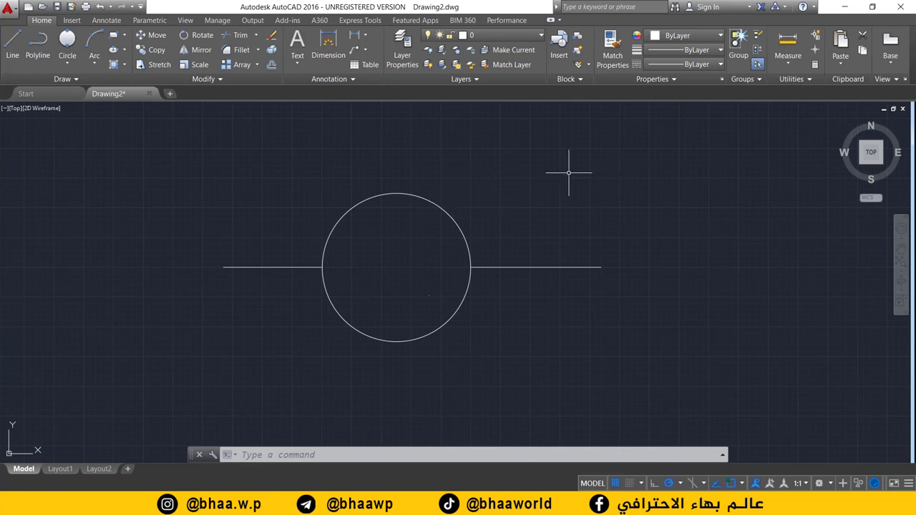
{"action": "scroll", "coordinate": [548, 272], "scroll_direction": "down", "scroll_amount": 2}
{"action": "middle_click_drag", "start_coordinate": [539, 302], "coordinate": [253, 246]}
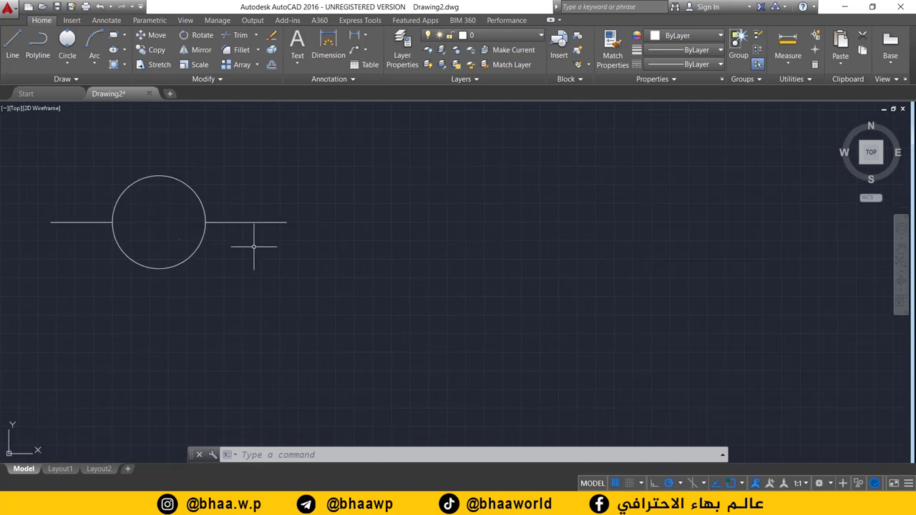
{"action": "left_click", "coordinate": [66, 63]}
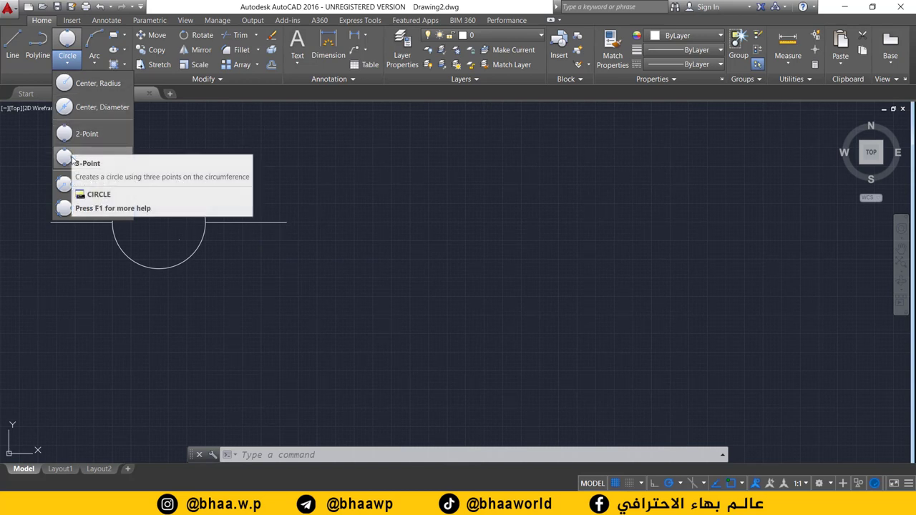
Step: Undo a stray diagonal line and draw a vertical line instead
{"action": "left_click", "coordinate": [12, 44]}
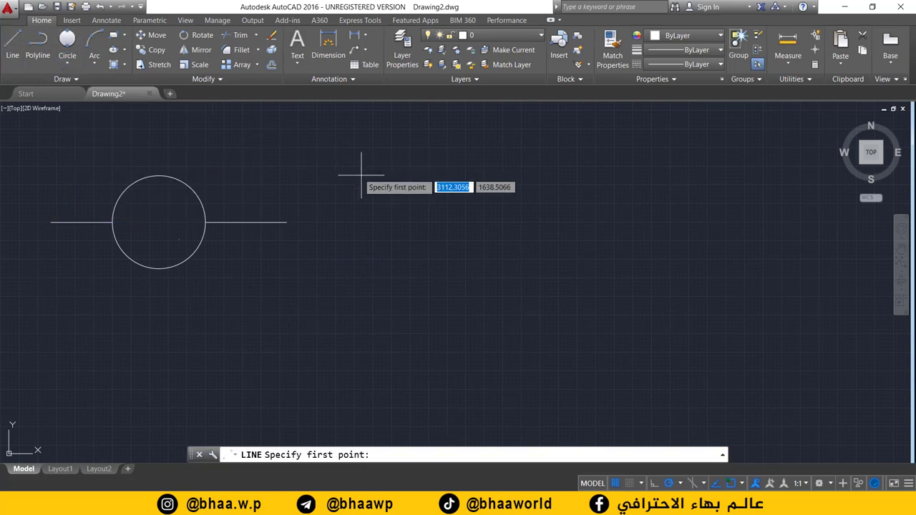
{"action": "left_click", "coordinate": [21, 48]}
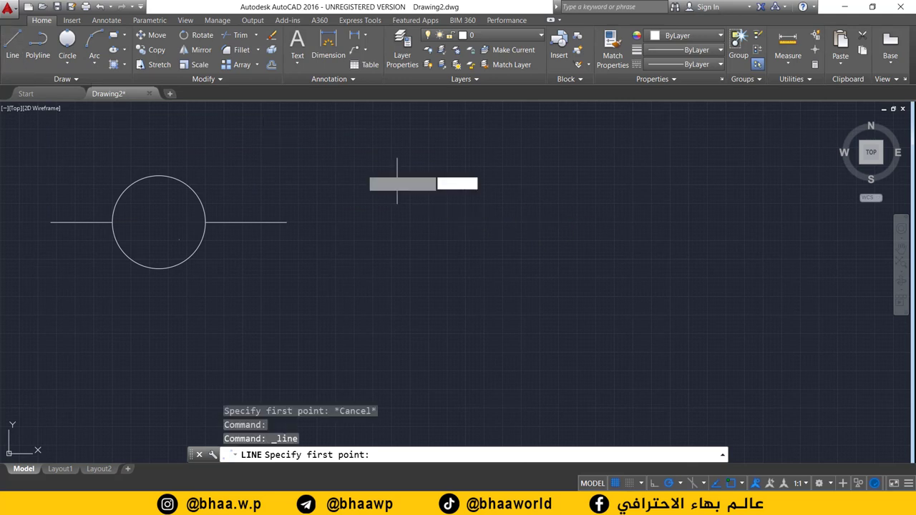
{"action": "left_click", "coordinate": [516, 240]}
{"action": "left_click", "coordinate": [603, 171]}
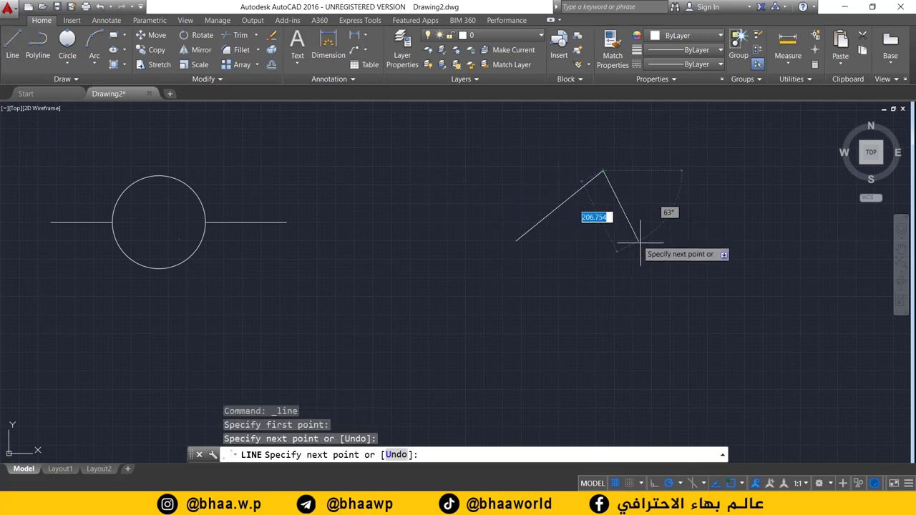
{"action": "key", "text": "Return"}
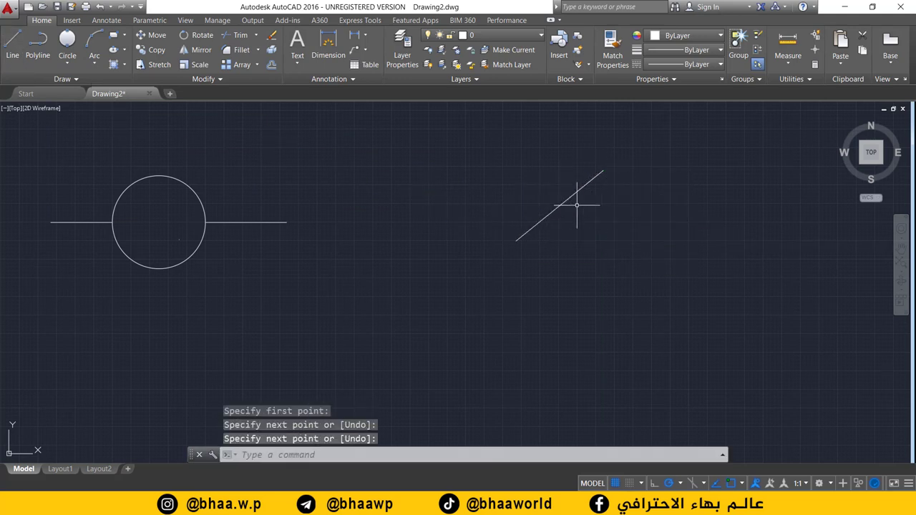
{"action": "key", "text": "ctrl+z"}
{"action": "left_click", "coordinate": [12, 45]}
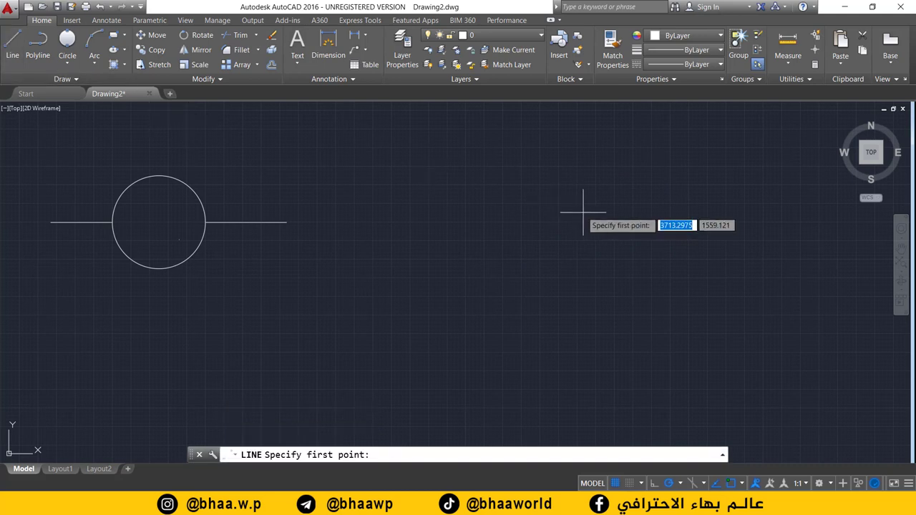
{"action": "left_click", "coordinate": [574, 153]}
{"action": "left_click", "coordinate": [574, 262]}
{"action": "key", "text": "Return"}
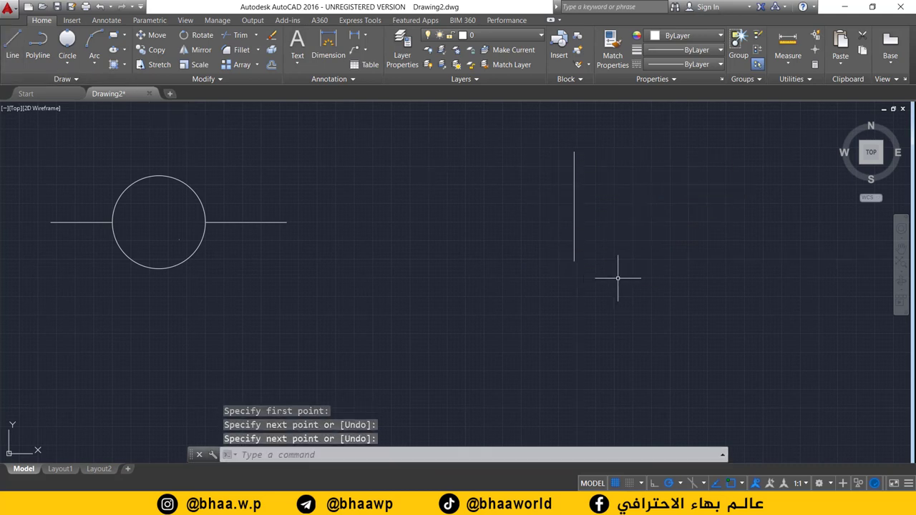
Step: Add two horizontal lines at the same height, one right and one left of the vertical line
{"action": "key", "text": "Return"}
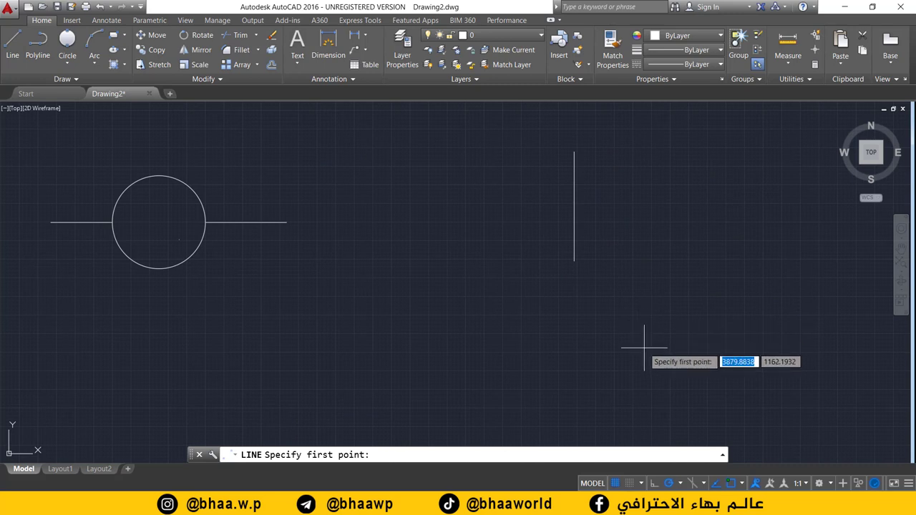
{"action": "left_click", "coordinate": [644, 347]}
{"action": "left_click", "coordinate": [793, 348]}
{"action": "key", "text": "Return"}
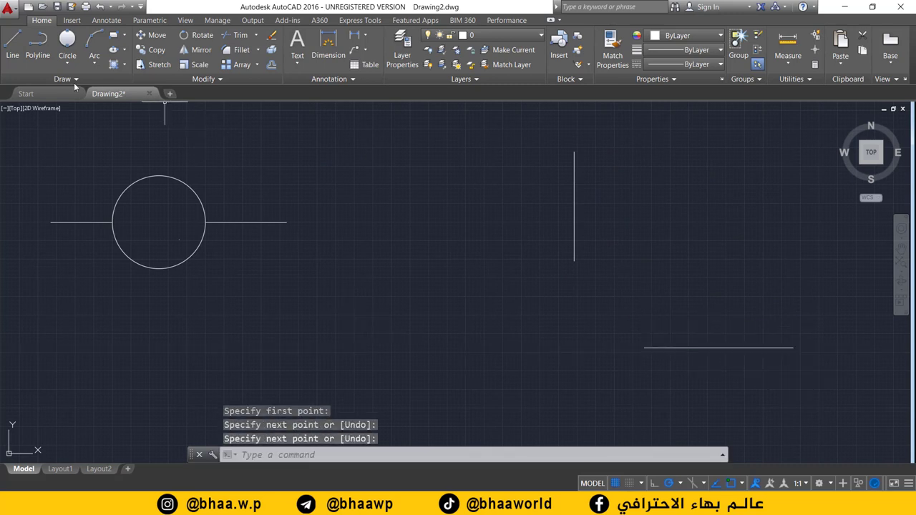
{"action": "left_click", "coordinate": [12, 44]}
{"action": "left_click", "coordinate": [498, 341]}
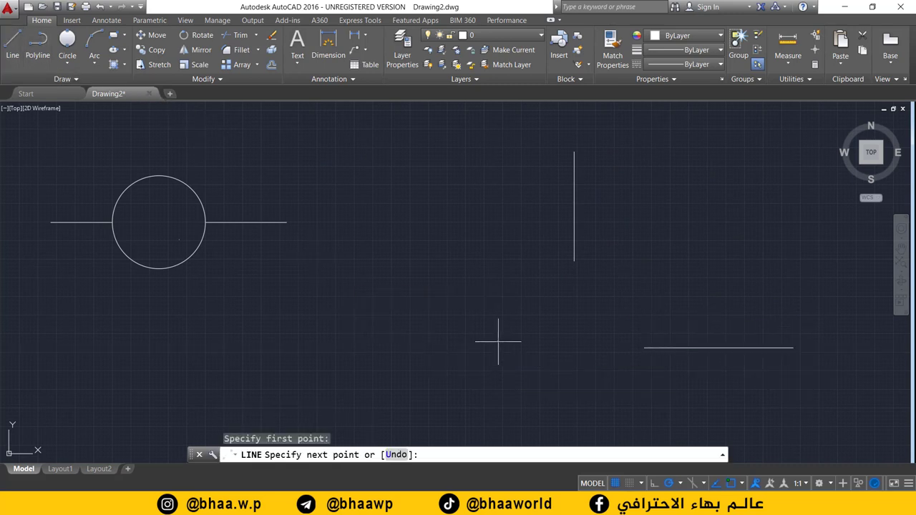
{"action": "left_click", "coordinate": [330, 342]}
{"action": "key", "text": "Return"}
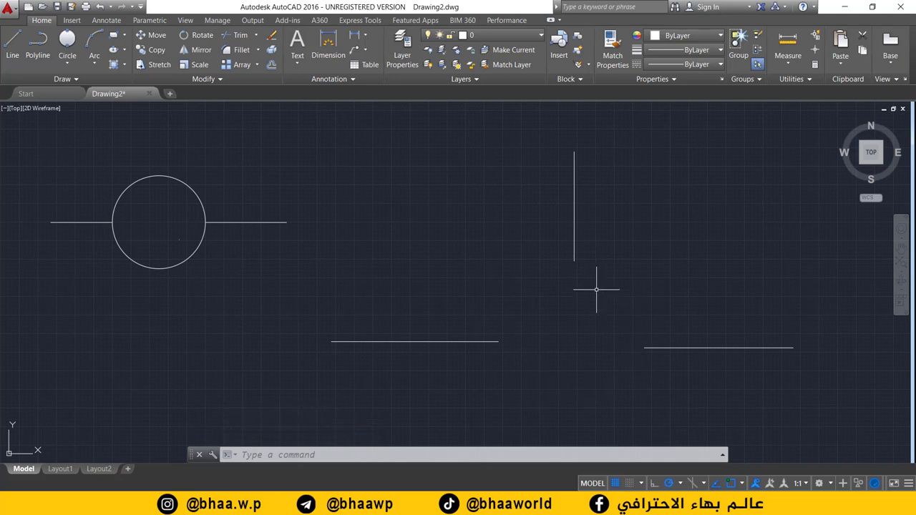
Step: Draw a 3-Point circle through the facing ends of the three lines and centre it in view
{"action": "left_click", "coordinate": [70, 64]}
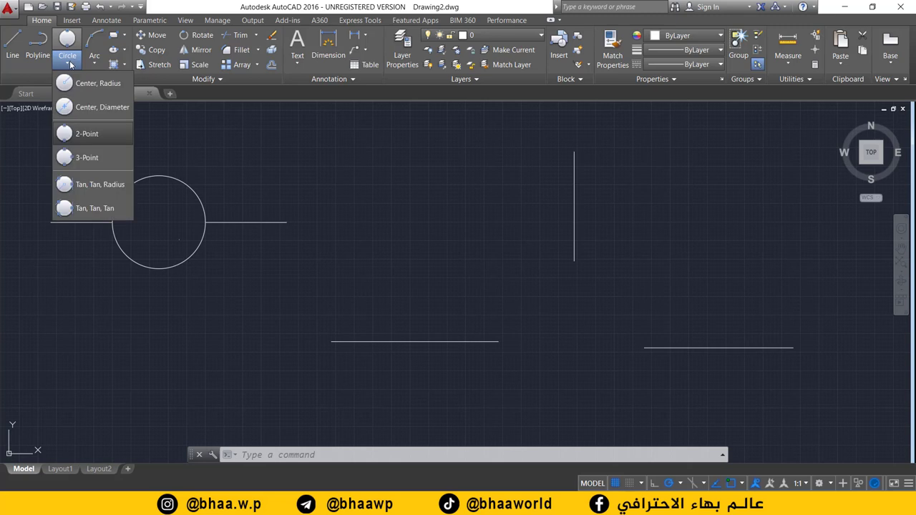
{"action": "left_click", "coordinate": [78, 162]}
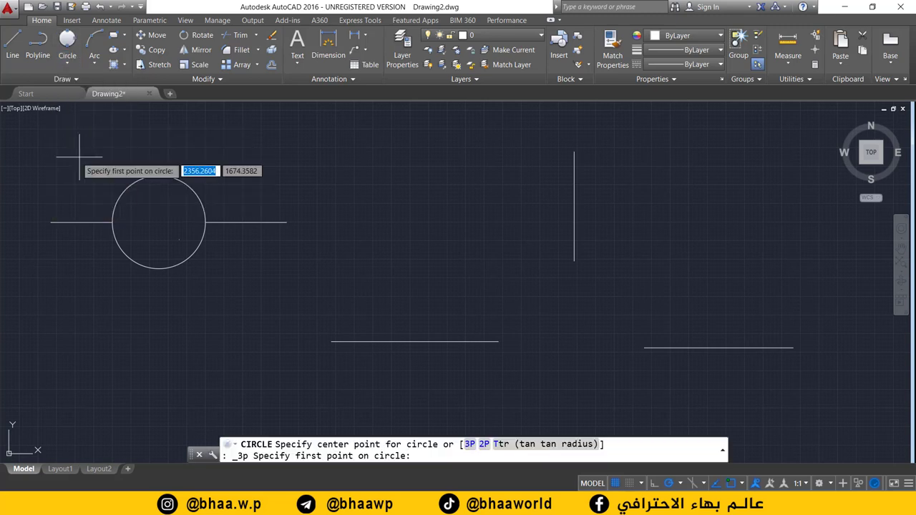
{"action": "left_click", "coordinate": [498, 341]}
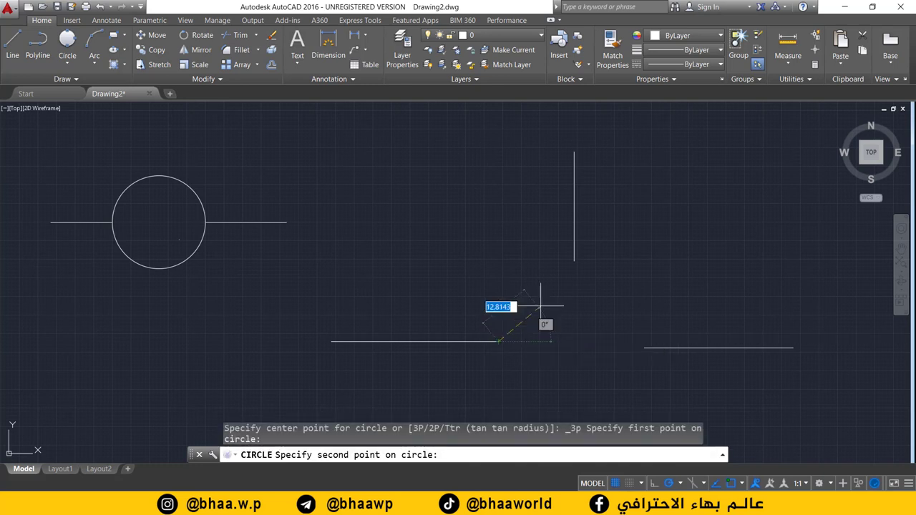
{"action": "left_click", "coordinate": [574, 261]}
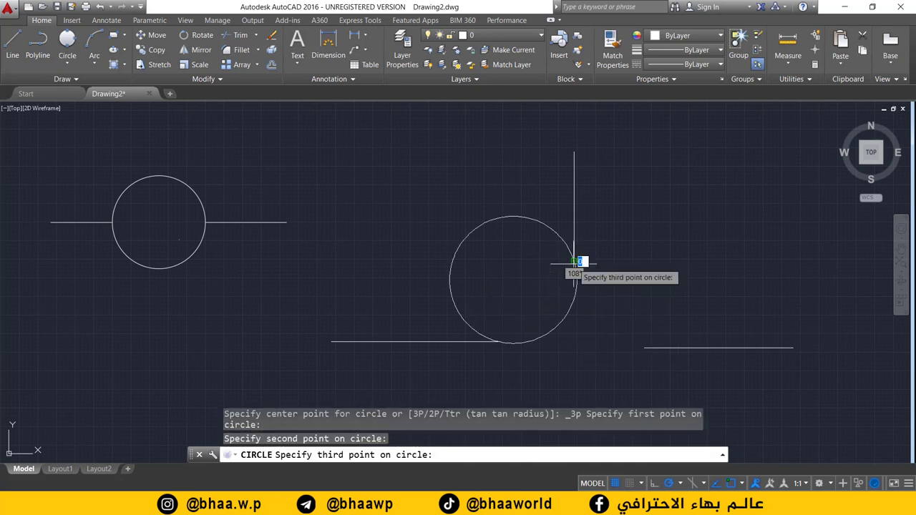
{"action": "left_click", "coordinate": [644, 348]}
{"action": "middle_click_drag", "start_coordinate": [644, 348], "coordinate": [619, 265]}
Step: Pan and zoom to a blank area of model space and expand the Circle dropdown
{"action": "scroll", "coordinate": [496, 239], "scroll_direction": "up", "scroll_amount": 2}
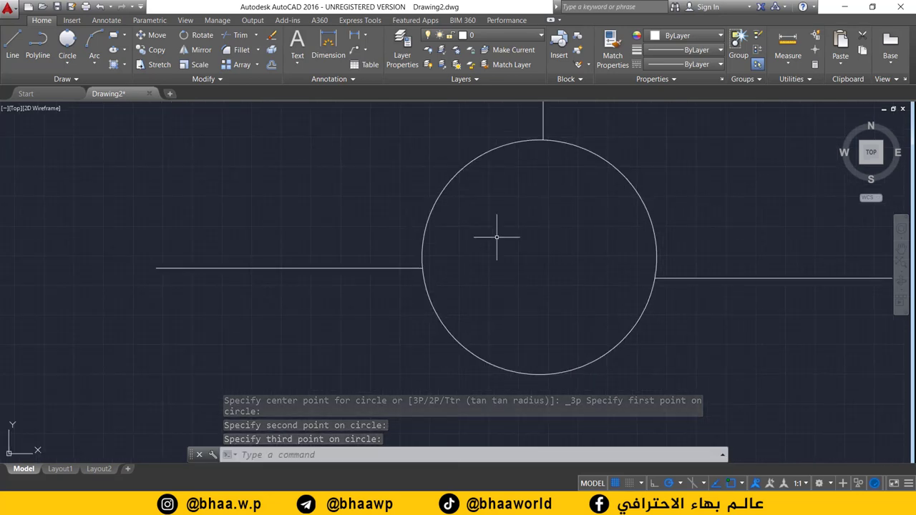
{"action": "scroll", "coordinate": [528, 241], "scroll_direction": "down", "scroll_amount": 4}
{"action": "middle_click_drag", "start_coordinate": [549, 213], "coordinate": [548, 256]}
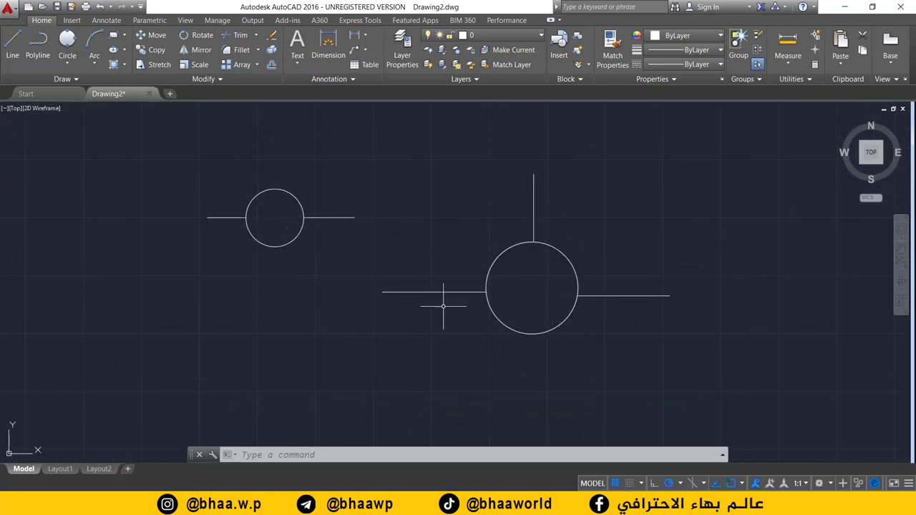
{"action": "scroll", "coordinate": [550, 280], "scroll_direction": "up", "scroll_amount": 2}
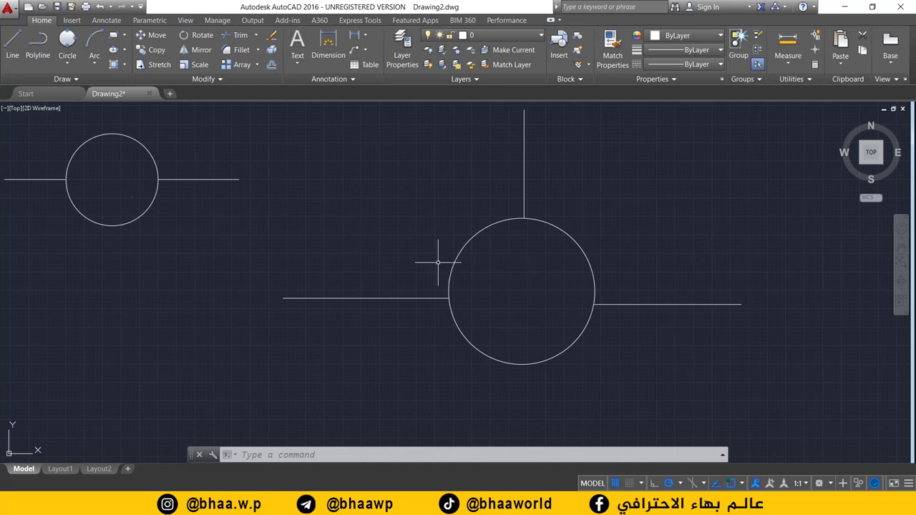
{"action": "mouse_move", "coordinate": [382, 341]}
{"action": "middle_mouse_down"}
{"action": "mouse_move", "coordinate": [509, 296]}
{"action": "mouse_move", "coordinate": [609, 194]}
{"action": "middle_mouse_up"}
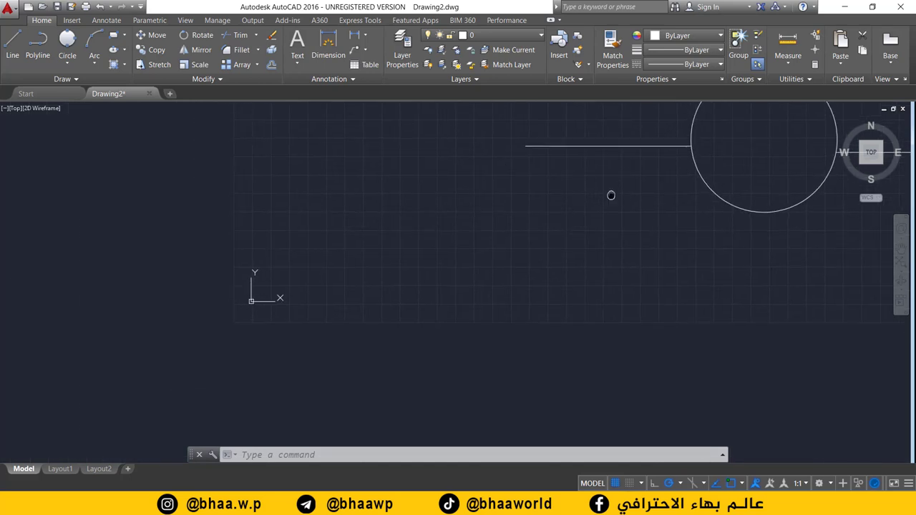
{"action": "mouse_move", "coordinate": [482, 271]}
{"action": "middle_mouse_down"}
{"action": "mouse_move", "coordinate": [508, 234]}
{"action": "mouse_move", "coordinate": [477, 284]}
{"action": "middle_mouse_up"}
{"action": "scroll", "coordinate": [400, 293], "scroll_direction": "up", "scroll_amount": 2}
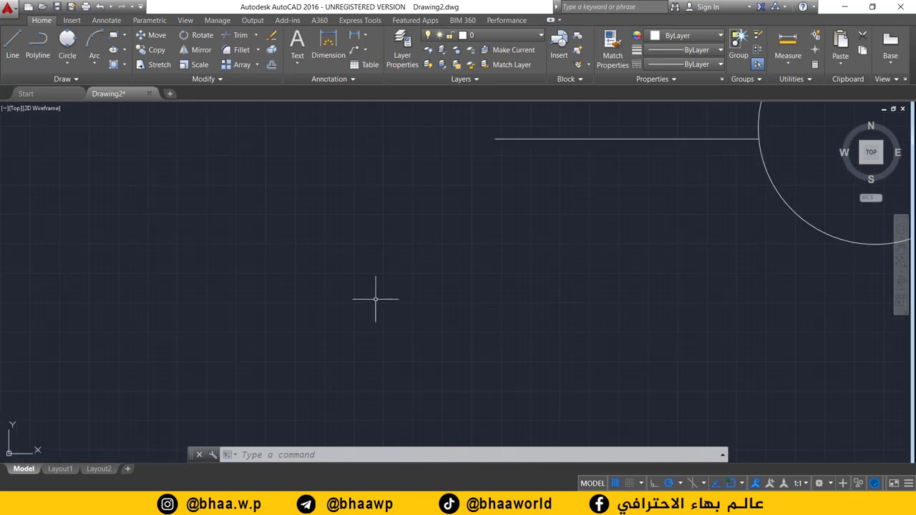
{"action": "middle_click_drag", "start_coordinate": [356, 333], "coordinate": [463, 255]}
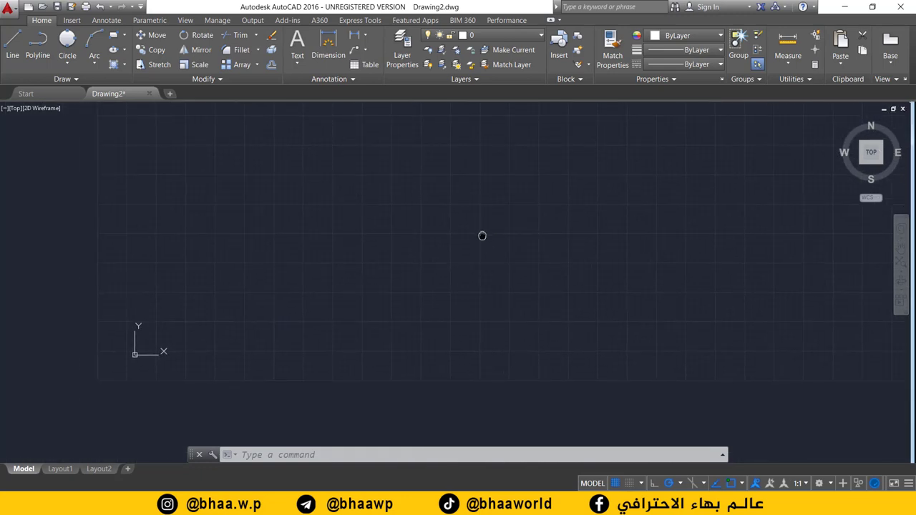
{"action": "left_click", "coordinate": [67, 63]}
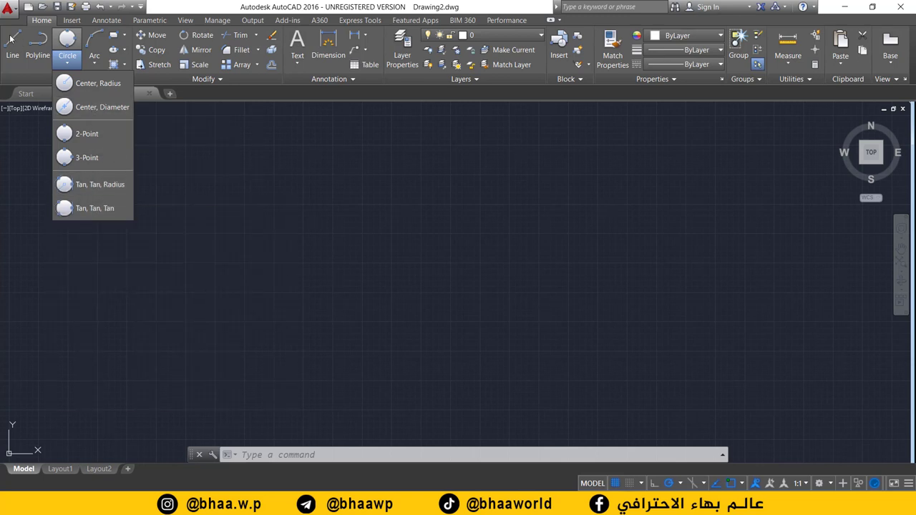
Step: Draw three Center, Radius circles close together, the last using the default radius
{"action": "left_click", "coordinate": [72, 86]}
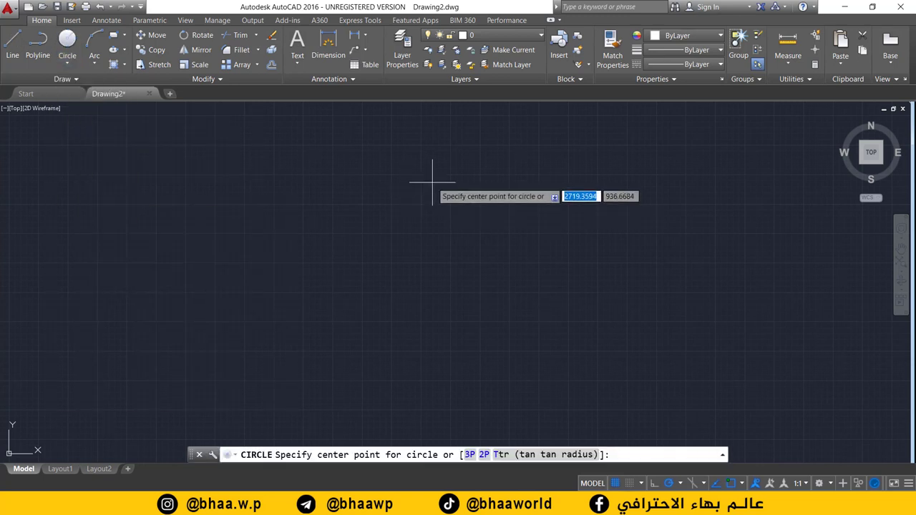
{"action": "left_click", "coordinate": [432, 182]}
{"action": "left_click", "coordinate": [403, 192]}
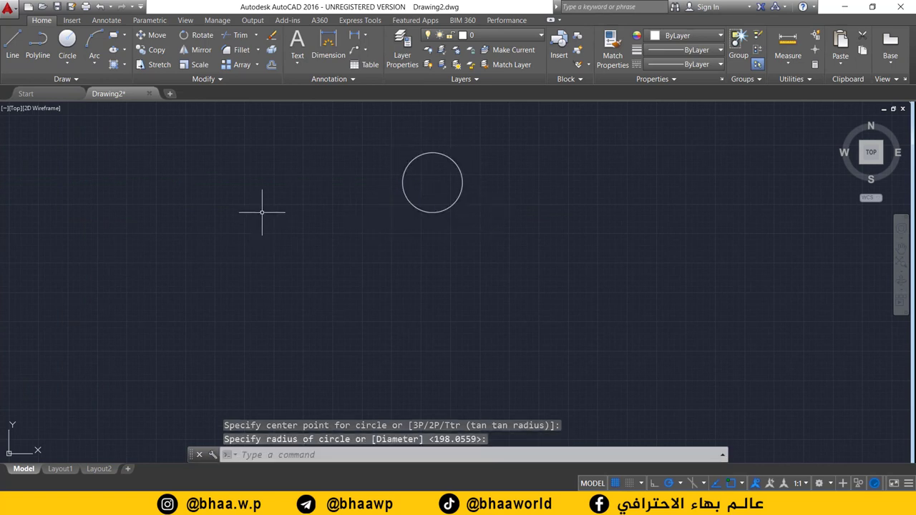
{"action": "key", "text": "Return"}
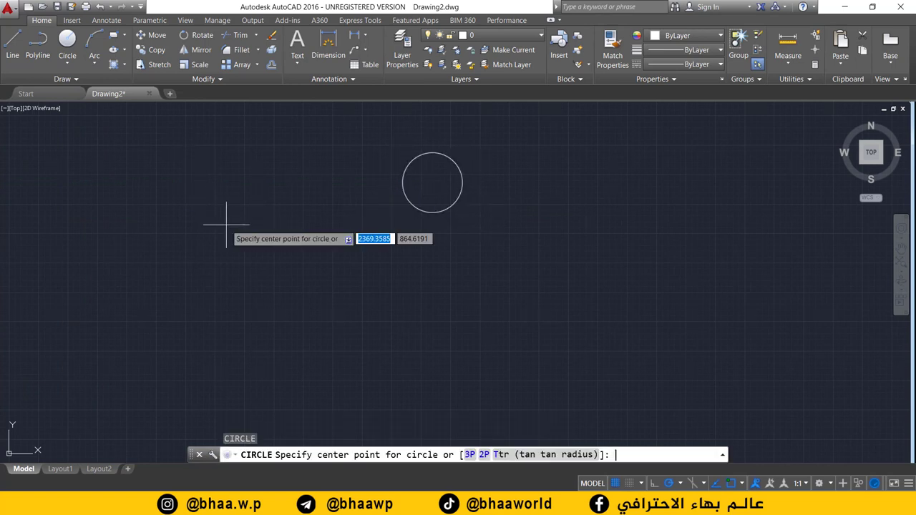
{"action": "left_click", "coordinate": [291, 232]}
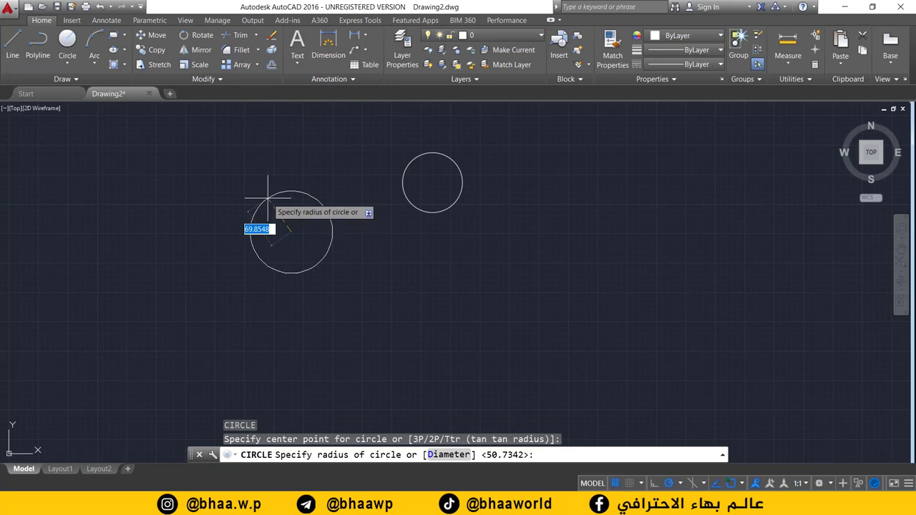
{"action": "left_click", "coordinate": [262, 204]}
{"action": "key", "text": "Return"}
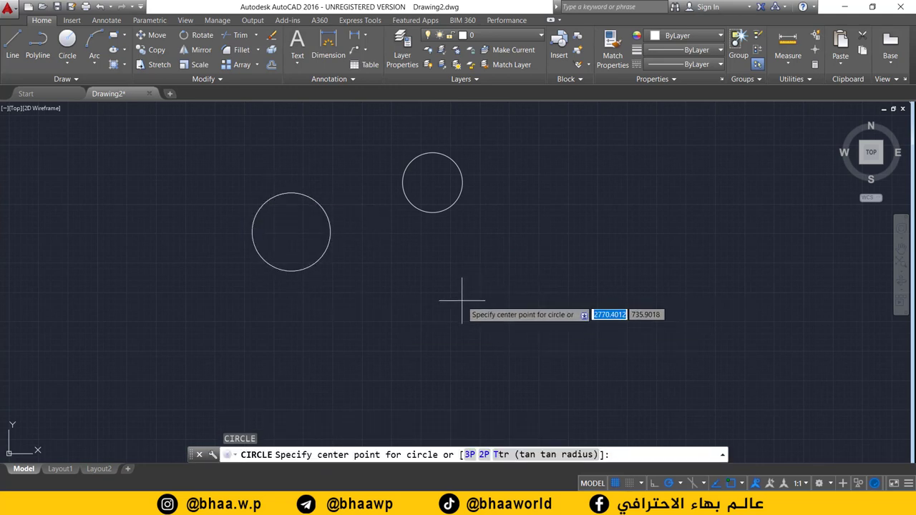
{"action": "left_click", "coordinate": [460, 302]}
{"action": "key", "text": "Return"}
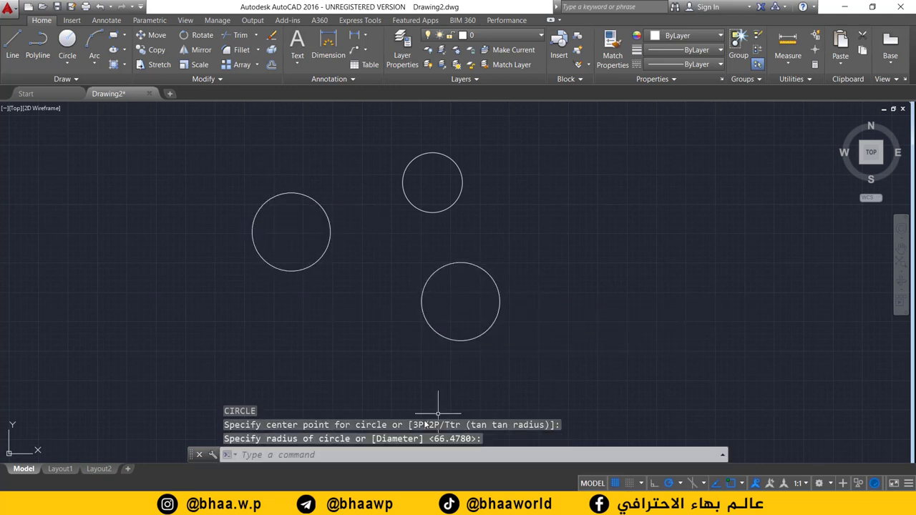
Step: Select then deselect the lower circle, and pan and zoom to frame the three circles
{"action": "left_click", "coordinate": [453, 262]}
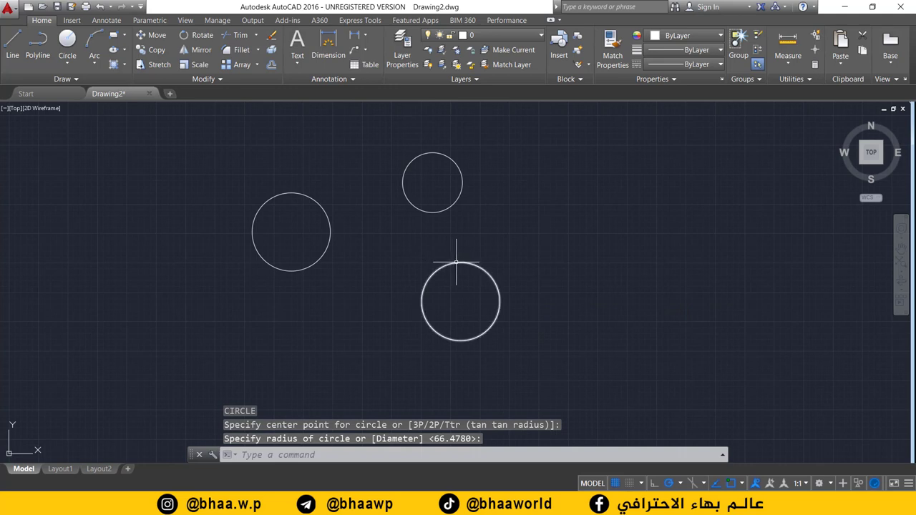
{"action": "left_click", "coordinate": [411, 258]}
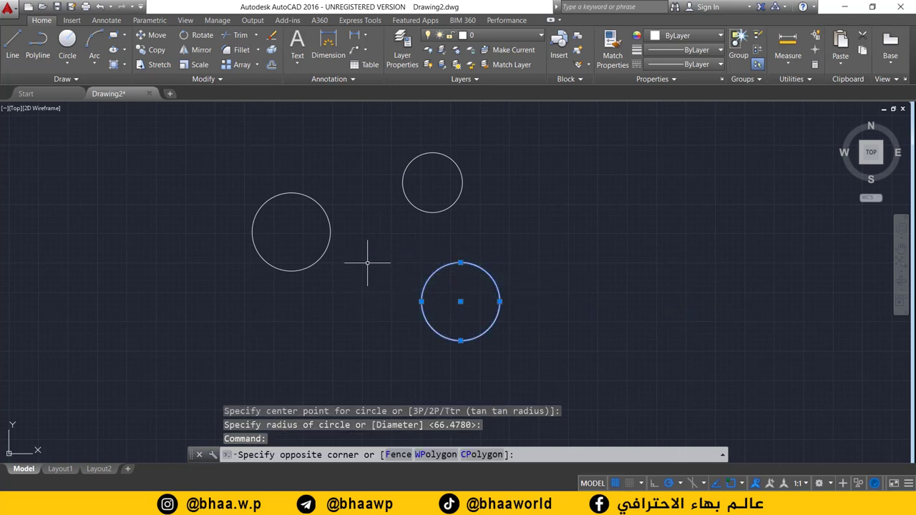
{"action": "key", "text": "Escape"}
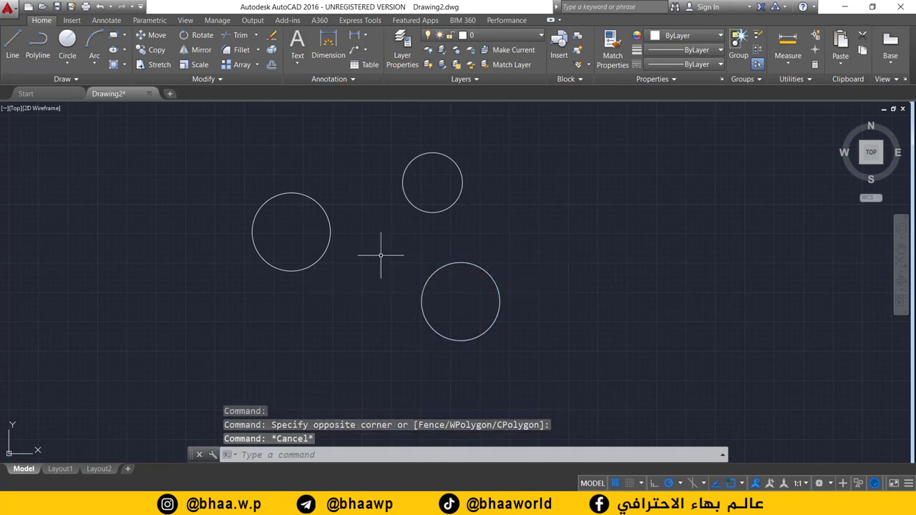
{"action": "mouse_move", "coordinate": [488, 227]}
{"action": "middle_mouse_down"}
{"action": "mouse_move", "coordinate": [136, 307]}
{"action": "mouse_move", "coordinate": [108, 420]}
{"action": "middle_mouse_up"}
{"action": "scroll", "coordinate": [436, 303], "scroll_direction": "down", "scroll_amount": 3}
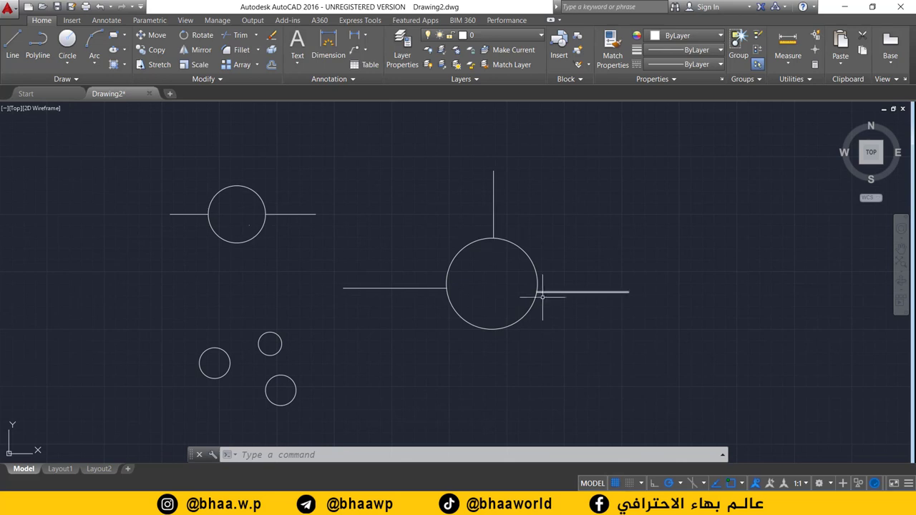
{"action": "middle_click_drag", "start_coordinate": [345, 364], "coordinate": [496, 311]}
{"action": "scroll", "coordinate": [388, 353], "scroll_direction": "up", "scroll_amount": 6}
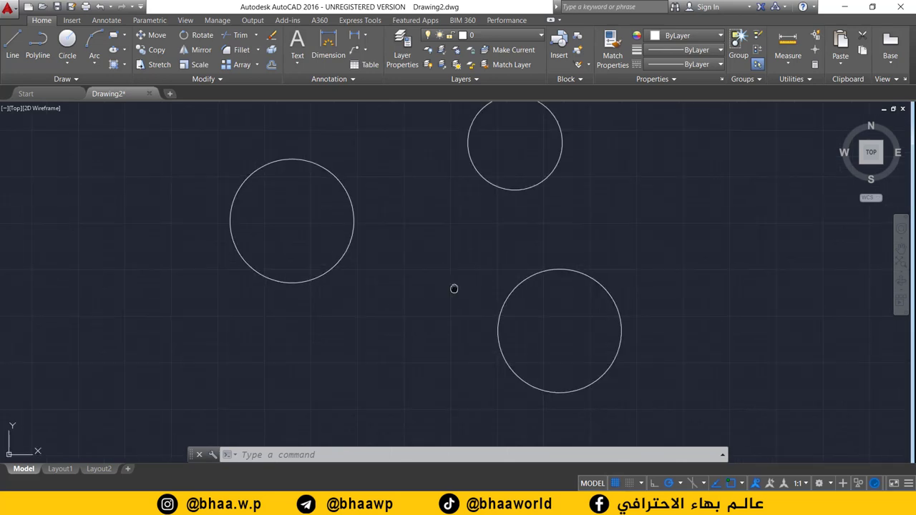
Step: Draw a larger circle tangent to the top, lower and left circles with Tan, Tan, Tan
{"action": "middle_click_drag", "start_coordinate": [453, 286], "coordinate": [462, 332]}
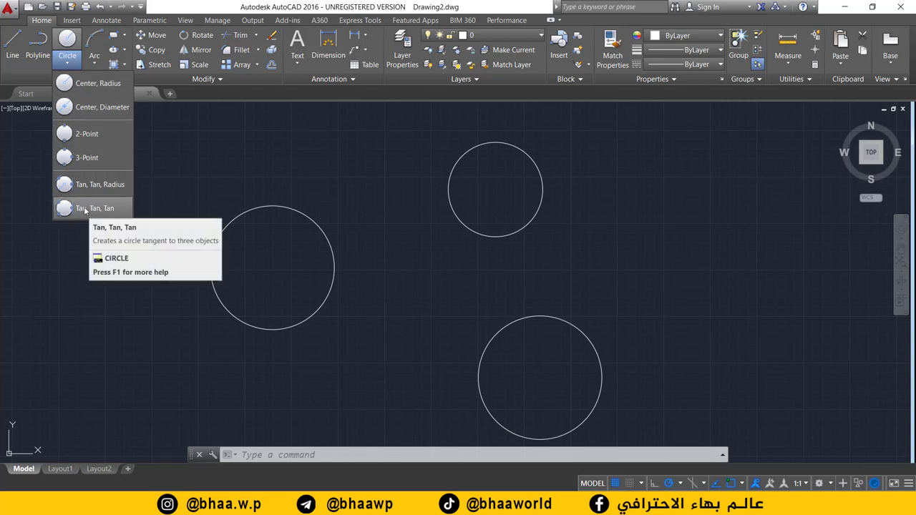
{"action": "mouse_move", "coordinate": [95, 209]}
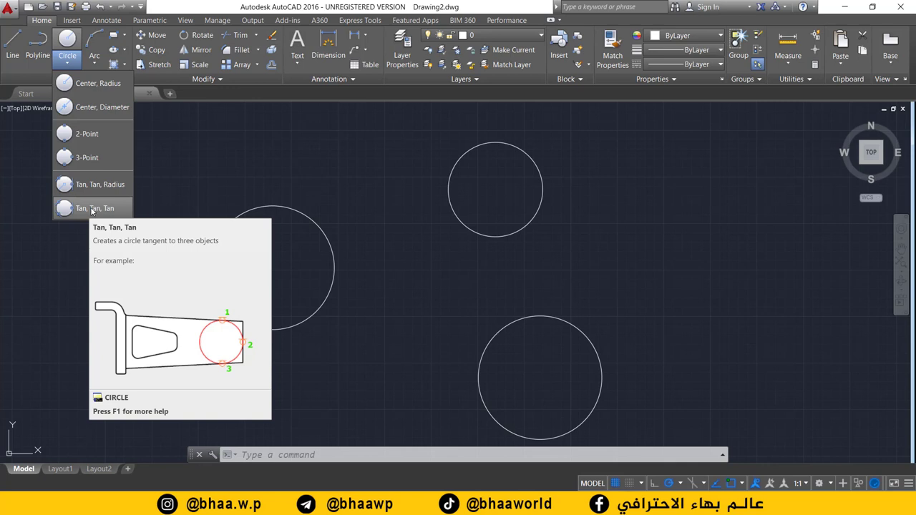
{"action": "left_click", "coordinate": [92, 208]}
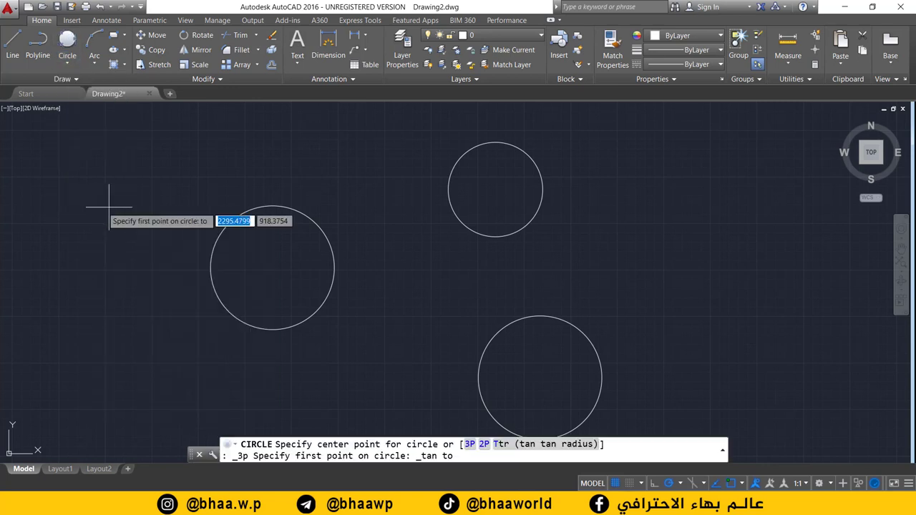
{"action": "left_click", "coordinate": [468, 219]}
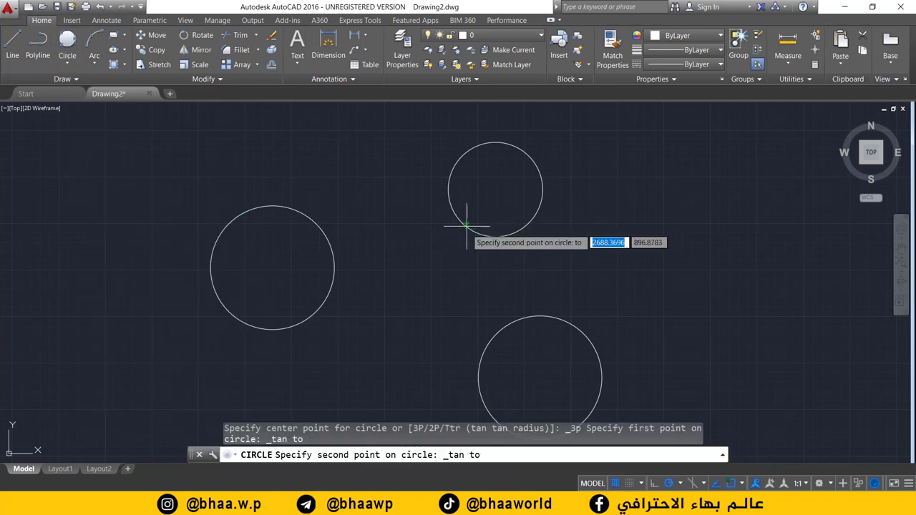
{"action": "left_click", "coordinate": [491, 331]}
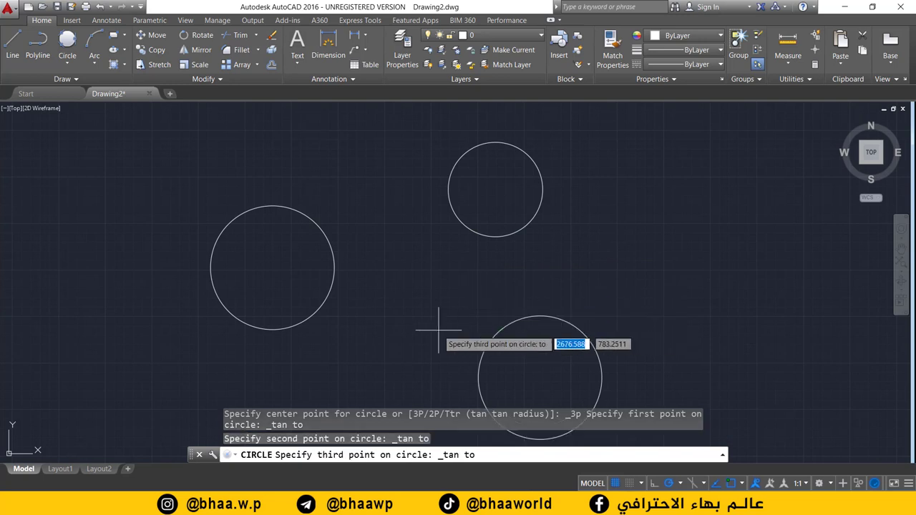
{"action": "left_click", "coordinate": [334, 279]}
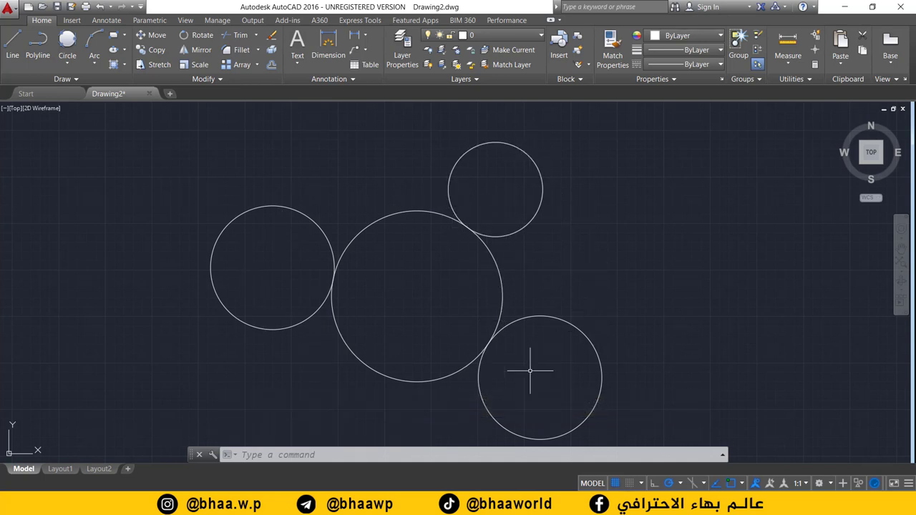
{"action": "left_click", "coordinate": [67, 62]}
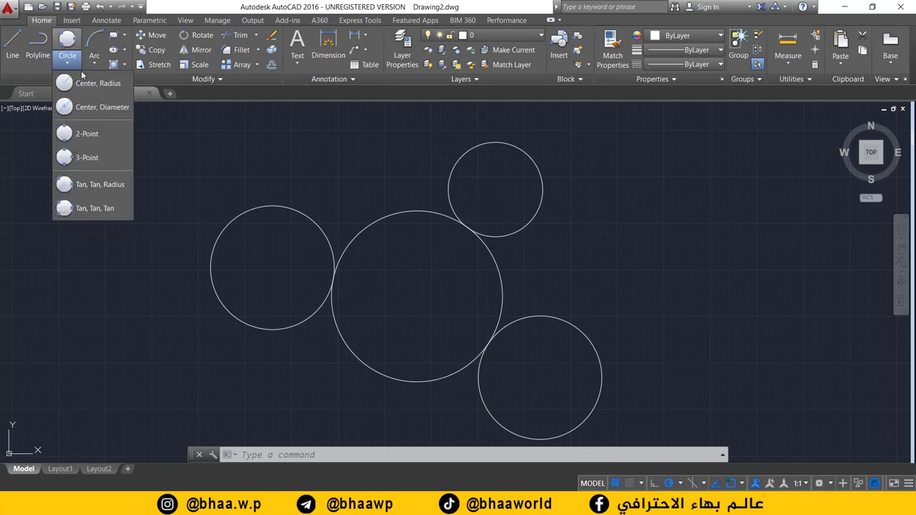
{"action": "left_click", "coordinate": [436, 179]}
Step: In empty space, draw a half-circle arc by start, centre and end points, then select it
{"action": "scroll", "coordinate": [613, 276], "scroll_direction": "down", "scroll_amount": 2}
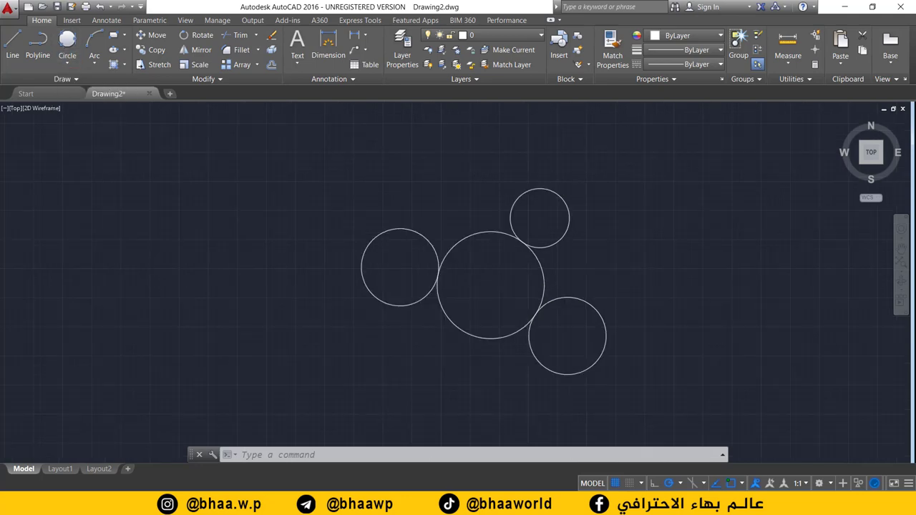
{"action": "scroll", "coordinate": [649, 266], "scroll_direction": "down", "scroll_amount": 2}
{"action": "middle_click_drag", "start_coordinate": [648, 265], "coordinate": [254, 320]}
{"action": "scroll", "coordinate": [482, 325], "scroll_direction": "up", "scroll_amount": 5}
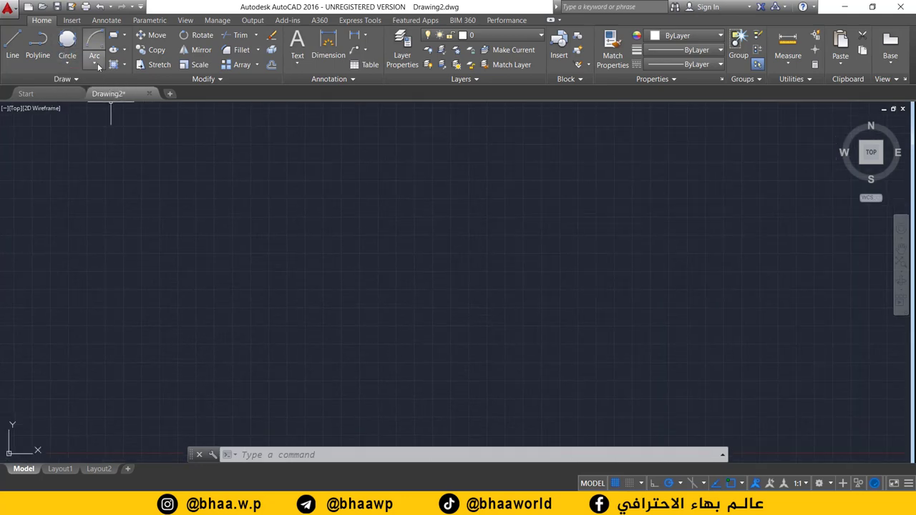
{"action": "left_click", "coordinate": [94, 63]}
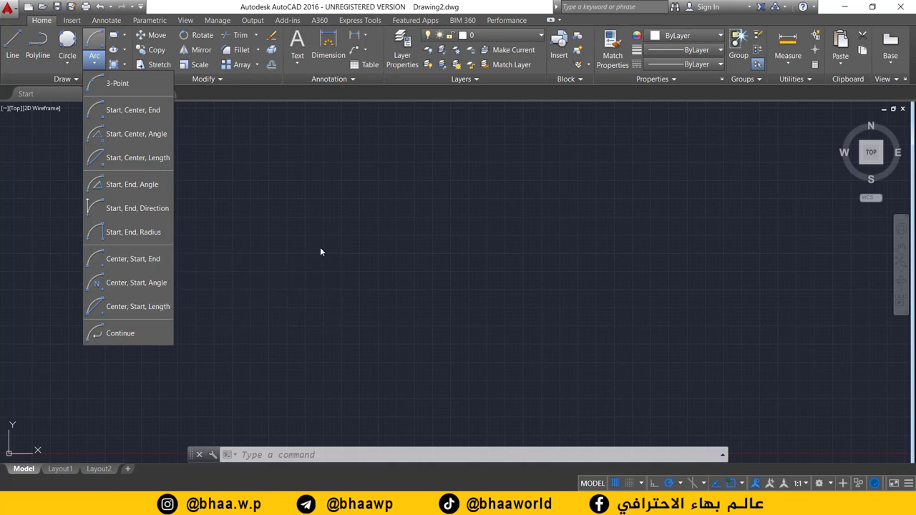
{"action": "left_click", "coordinate": [130, 114]}
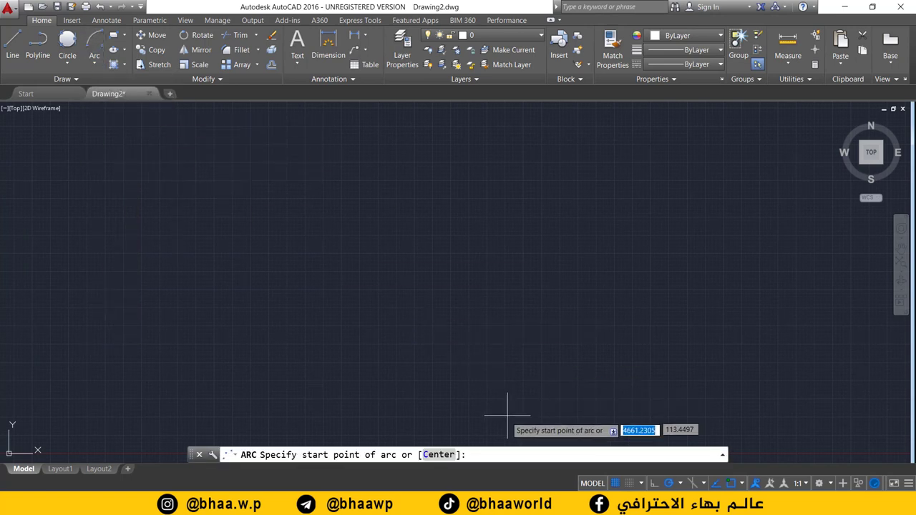
{"action": "left_click", "coordinate": [401, 182]}
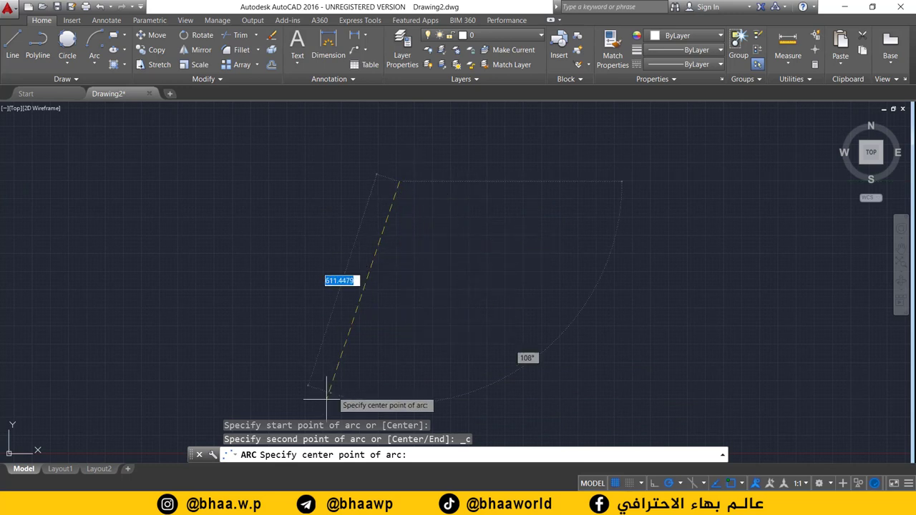
{"action": "left_click", "coordinate": [400, 277]}
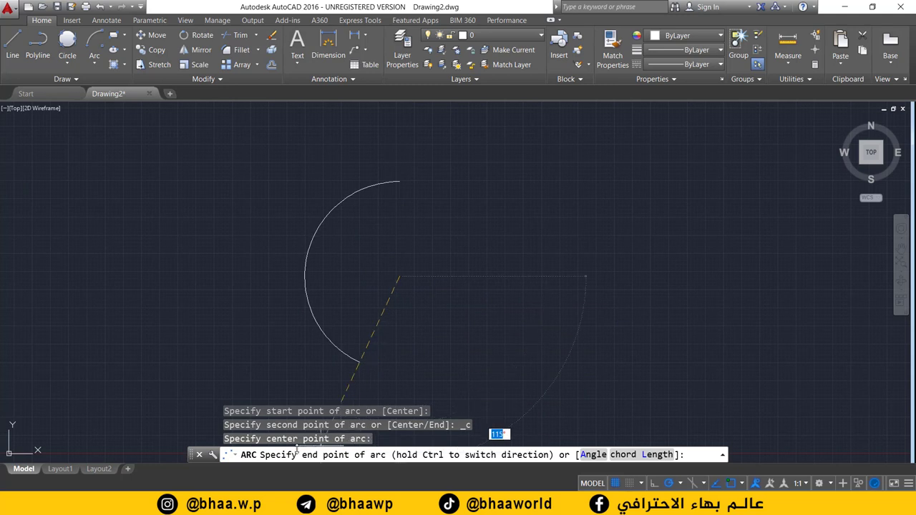
{"action": "left_click", "coordinate": [399, 370]}
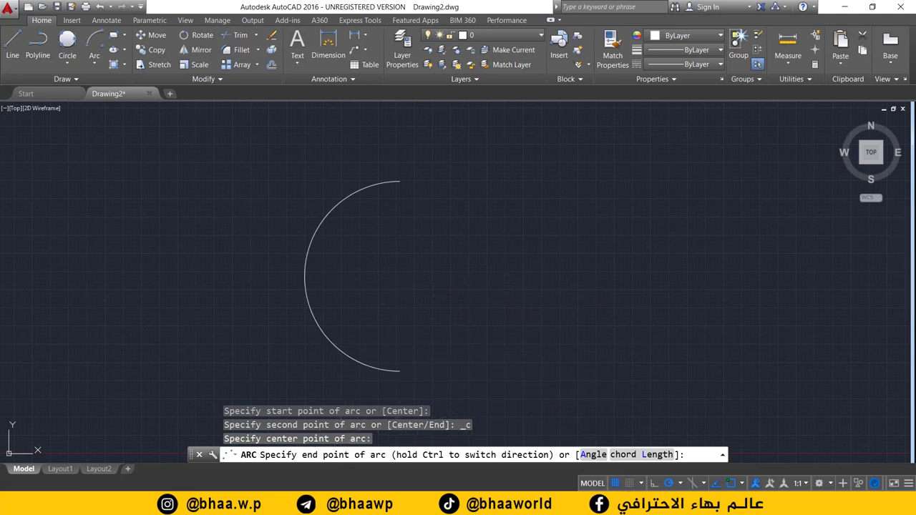
{"action": "left_click", "coordinate": [356, 198]}
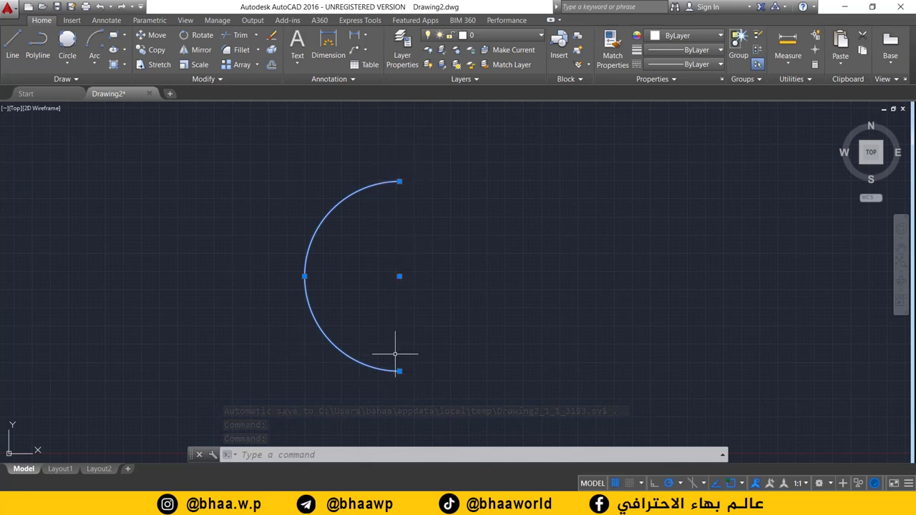
Step: Erase the selected arc and start a new rectangle from the Rectangle/Polygon flyout
{"action": "key", "text": "Delete"}
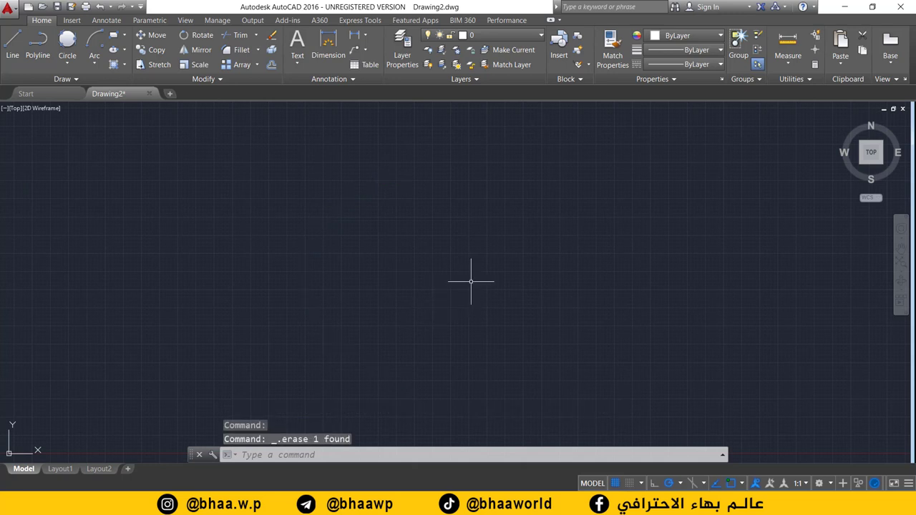
{"action": "left_click", "coordinate": [124, 35]}
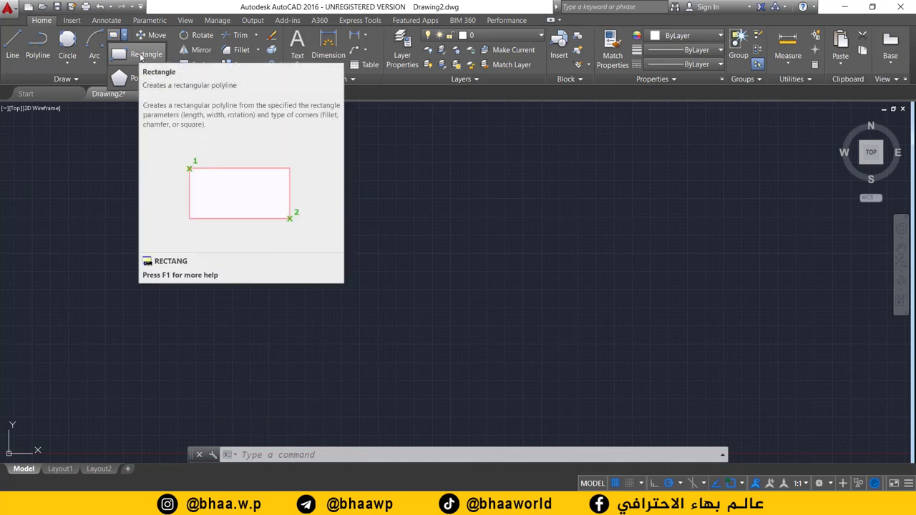
{"action": "left_click", "coordinate": [141, 56]}
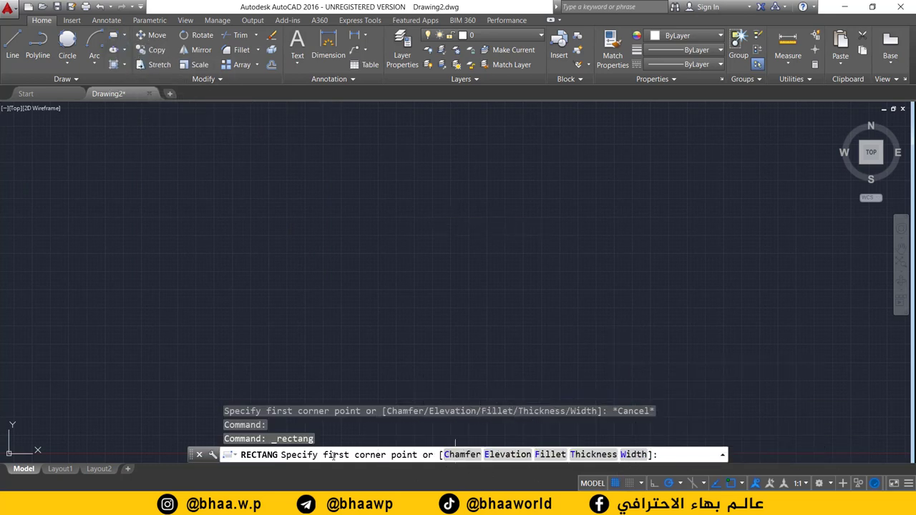
Step: Draw a near-square rectangle and a wider one to its right, each by opposite corners
{"action": "left_click", "coordinate": [260, 162]}
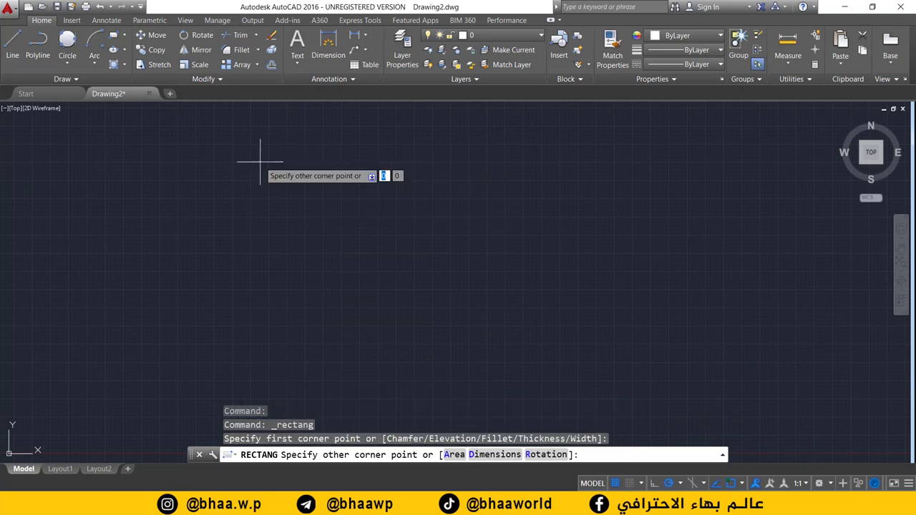
{"action": "left_click", "coordinate": [446, 341]}
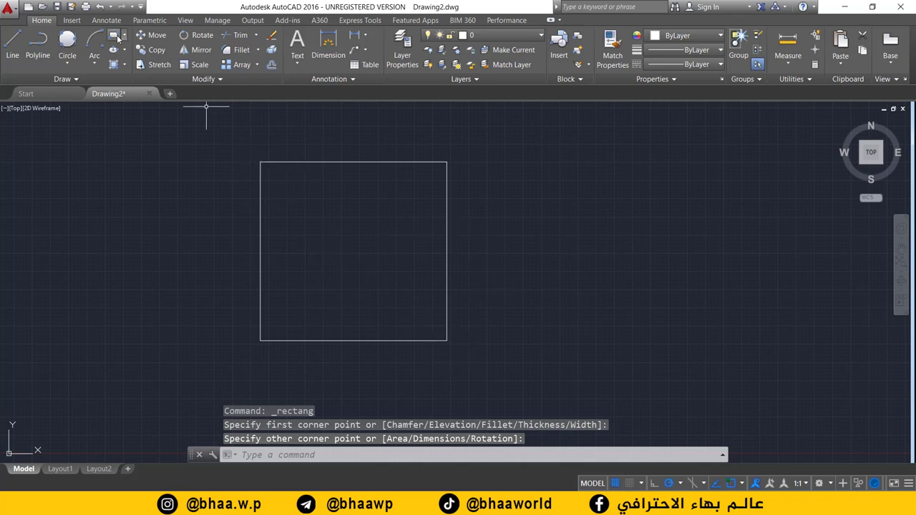
{"action": "left_click", "coordinate": [113, 35]}
{"action": "left_click", "coordinate": [511, 166]}
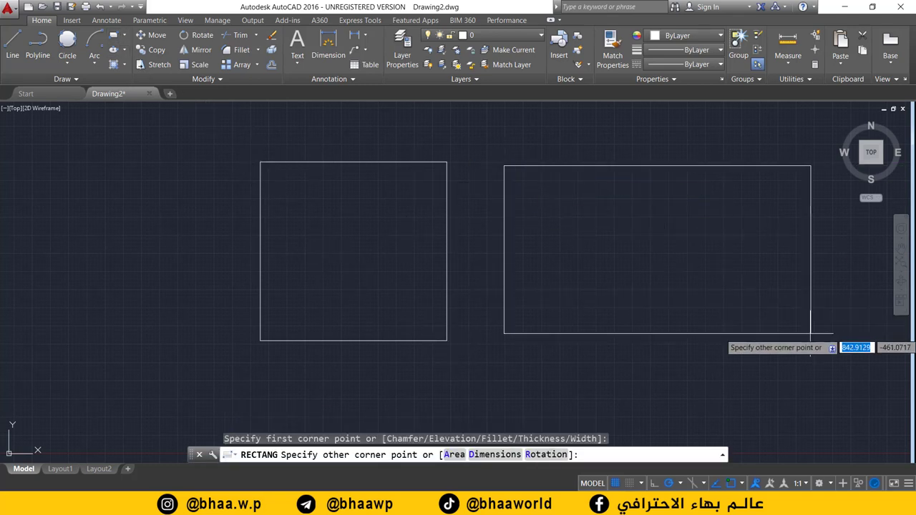
{"action": "left_click", "coordinate": [788, 311]}
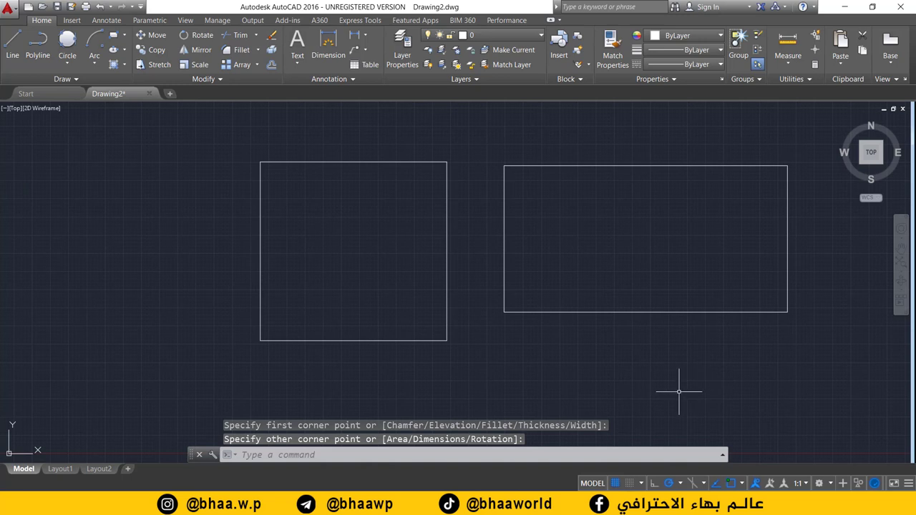
{"action": "middle_click_drag", "start_coordinate": [580, 229], "coordinate": [37, 305]}
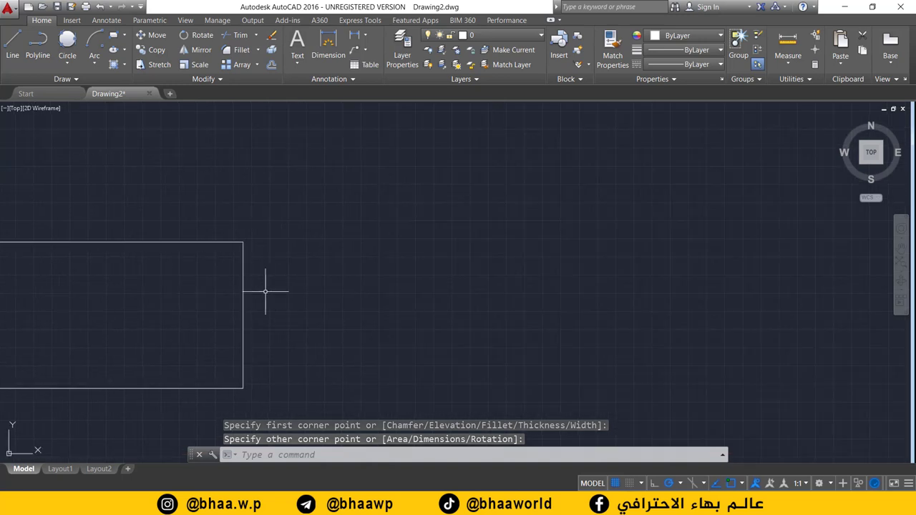
Step: Draw two separate horizontal lines: a short upper one and a lower one further right
{"action": "middle_click_drag", "start_coordinate": [334, 291], "coordinate": [184, 293]}
{"action": "left_click", "coordinate": [12, 46]}
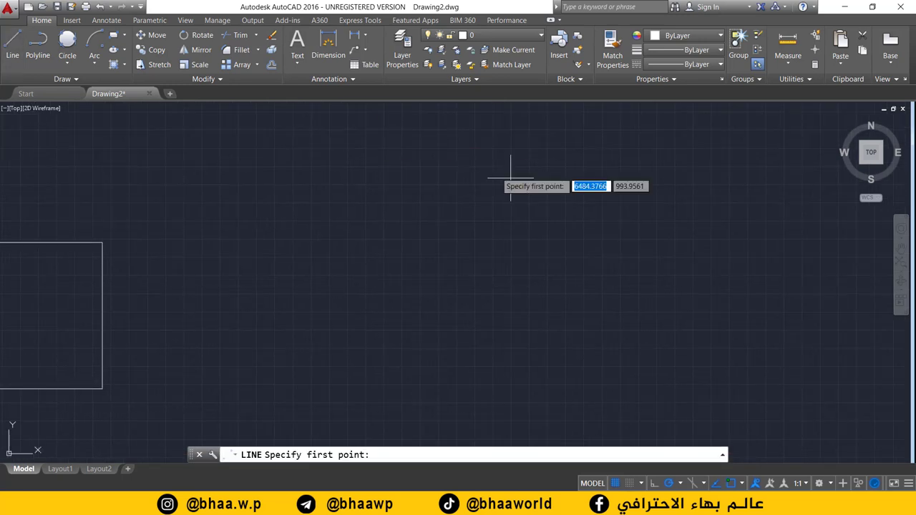
{"action": "left_click", "coordinate": [409, 183]}
{"action": "left_click", "coordinate": [299, 183]}
{"action": "key", "text": "Return"}
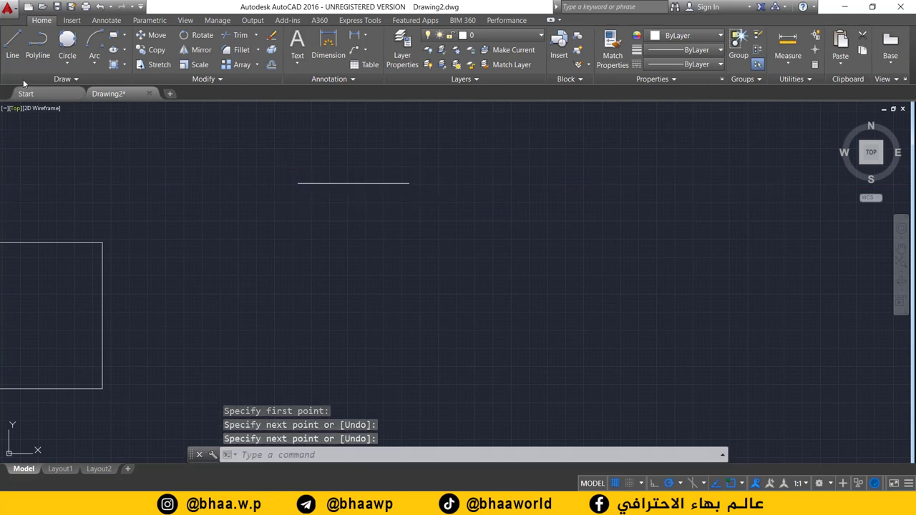
{"action": "left_click", "coordinate": [14, 45]}
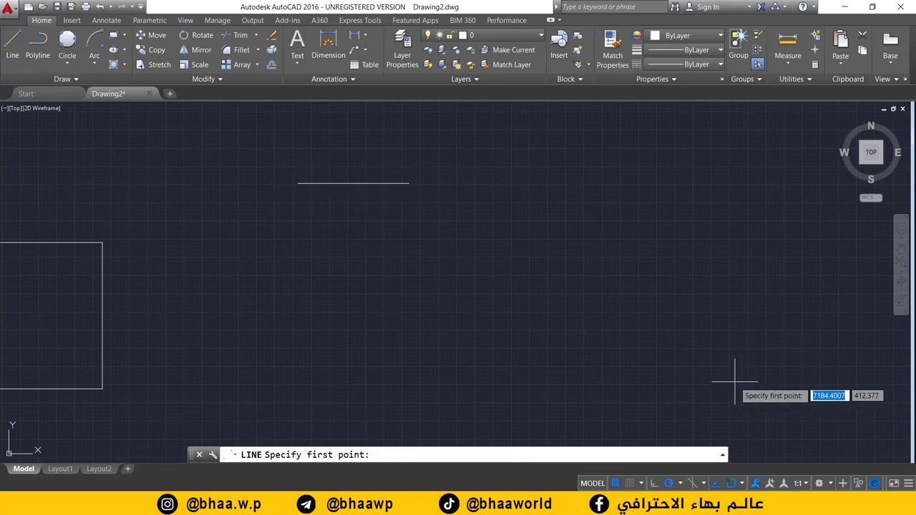
{"action": "left_click", "coordinate": [520, 327]}
{"action": "left_click", "coordinate": [640, 326]}
{"action": "key", "text": "Return"}
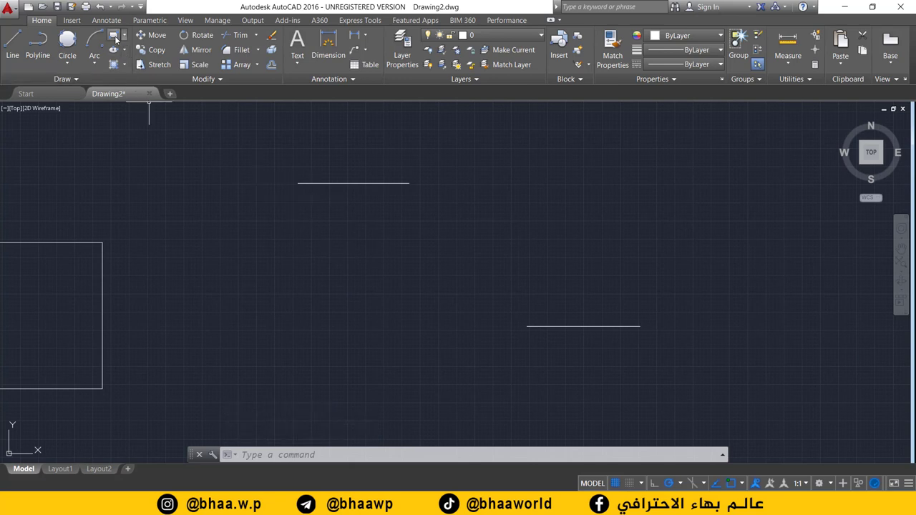
Step: Draw a rectangle joining the upper and lower line ends, then select and delete it
{"action": "left_click", "coordinate": [114, 37]}
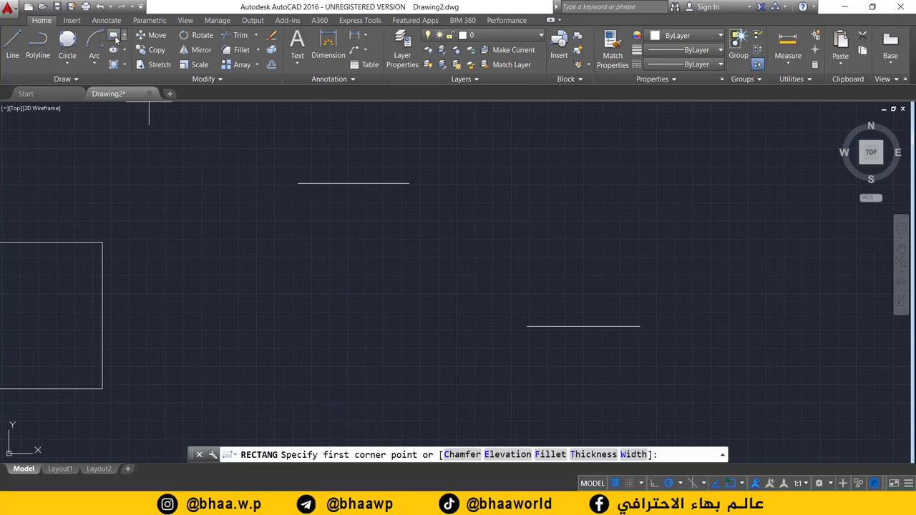
{"action": "left_click", "coordinate": [409, 183]}
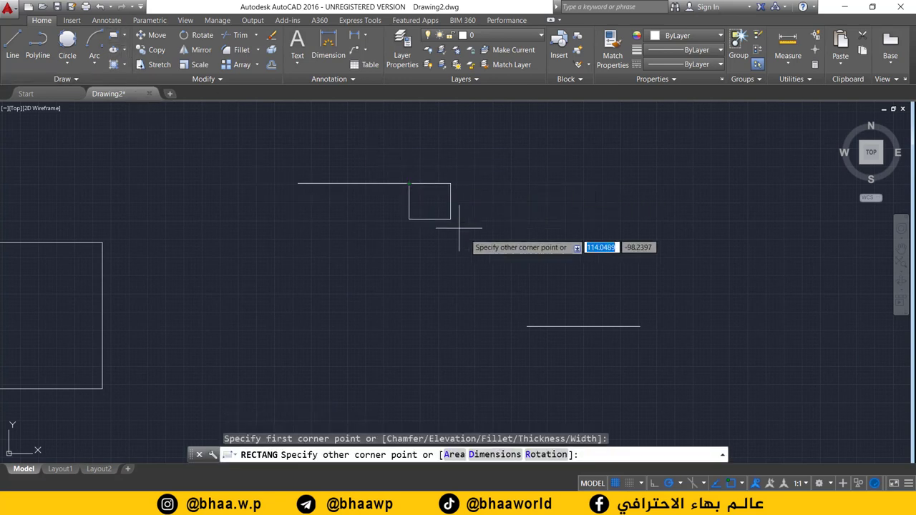
{"action": "left_click", "coordinate": [527, 327]}
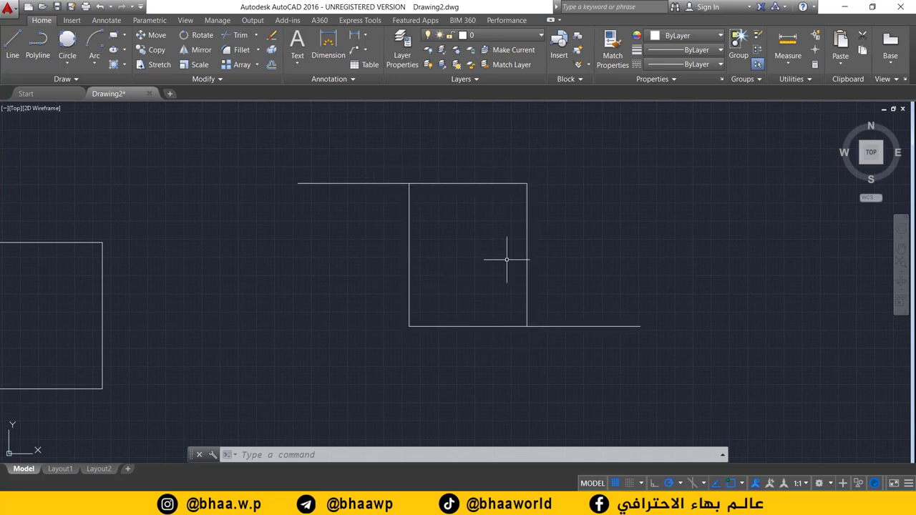
{"action": "left_click_drag", "start_coordinate": [507, 260], "coordinate": [190, 217]}
{"action": "key", "text": "Delete"}
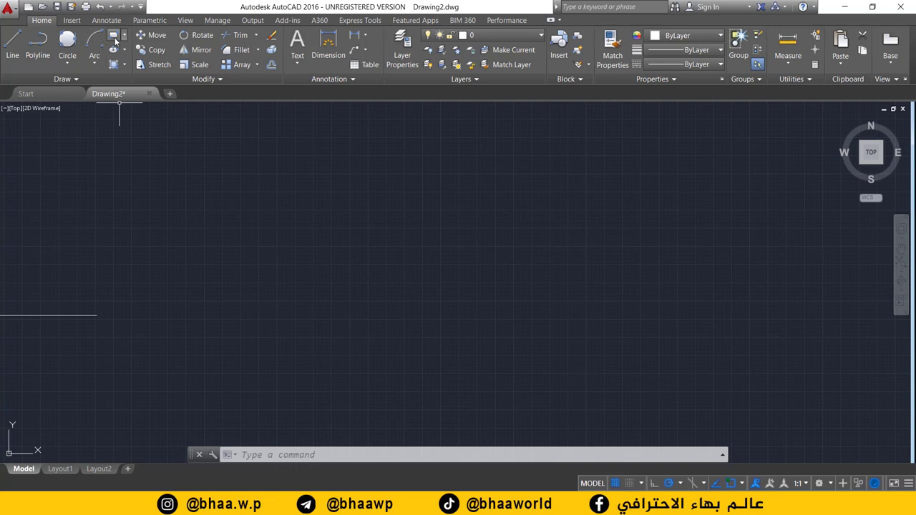
Step: Draw a 50 by 50 square rectangle using the Dimensions option
{"action": "left_click", "coordinate": [113, 34]}
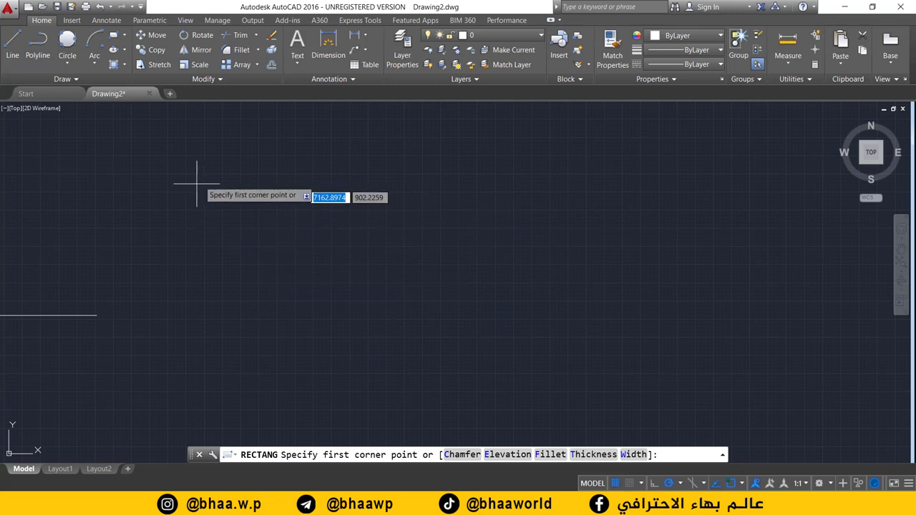
{"action": "left_click", "coordinate": [341, 186]}
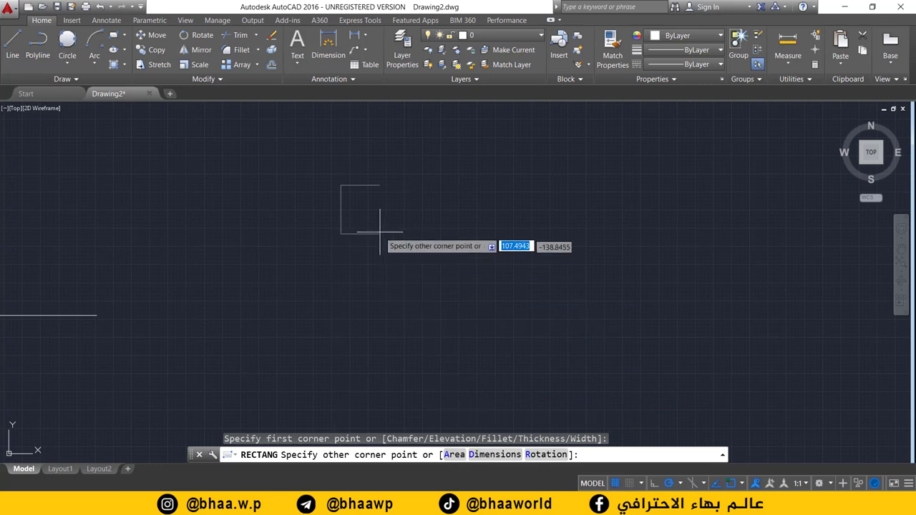
{"action": "left_click", "coordinate": [488, 456]}
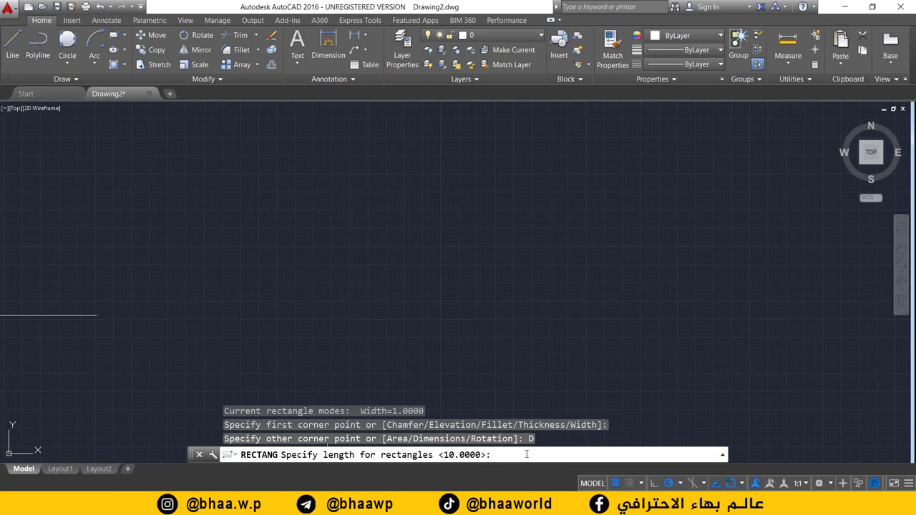
{"action": "type", "text": "50"}
{"action": "key", "text": "Return"}
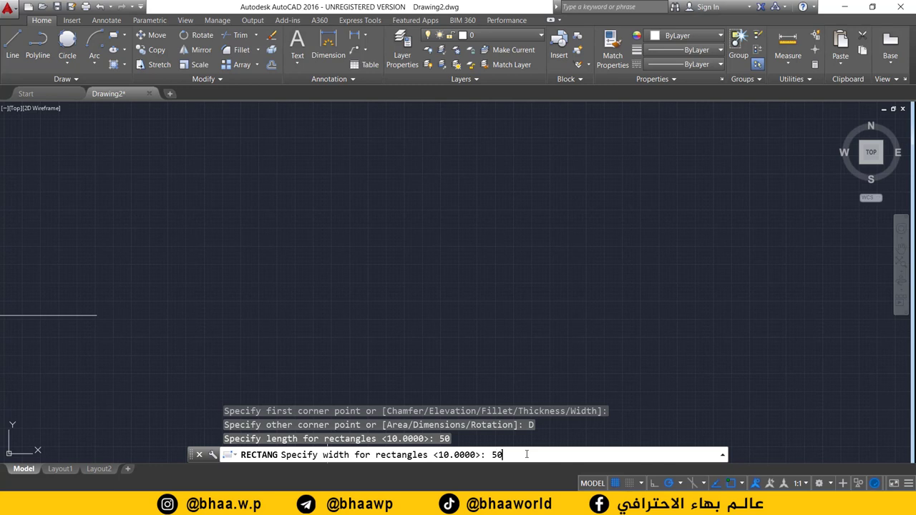
{"action": "key", "text": "Return"}
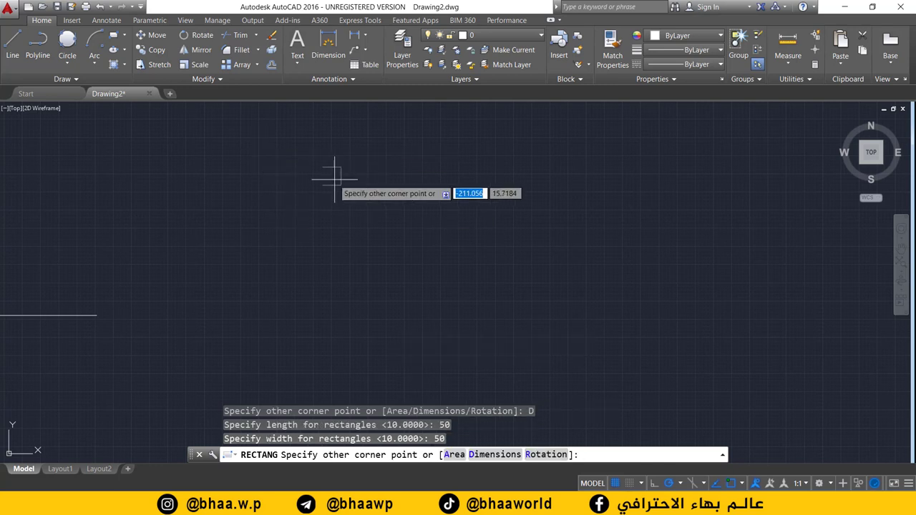
{"action": "left_click", "coordinate": [358, 202]}
{"action": "scroll", "coordinate": [347, 193], "scroll_direction": "up", "scroll_amount": 2}
{"action": "scroll", "coordinate": [348, 193], "scroll_direction": "up", "scroll_amount": 2}
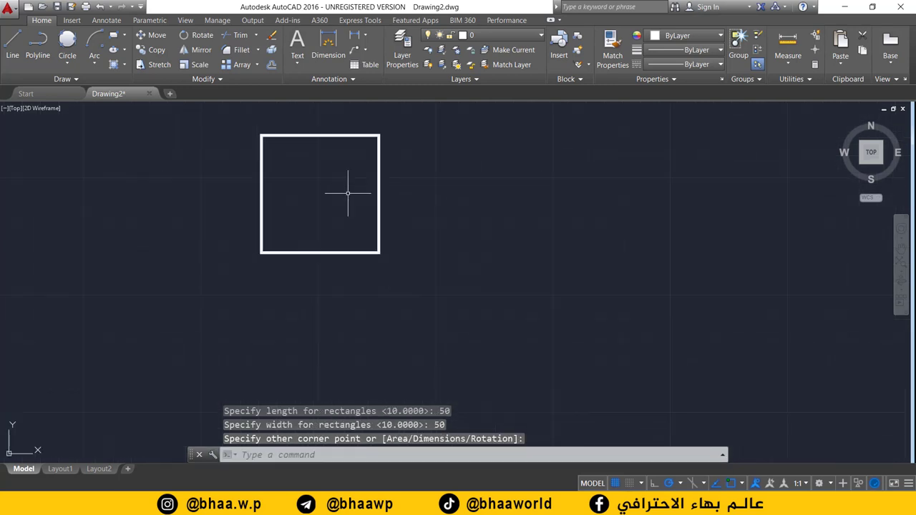
Step: Draw an upright rectangle, length 50 and width 100, right of the square via Dimensions
{"action": "mouse_move", "coordinate": [293, 176]}
{"action": "middle_mouse_down"}
{"action": "mouse_move", "coordinate": [356, 229]}
{"action": "mouse_move", "coordinate": [261, 292]}
{"action": "middle_mouse_up"}
{"action": "middle_click_drag", "start_coordinate": [282, 176], "coordinate": [292, 167]}
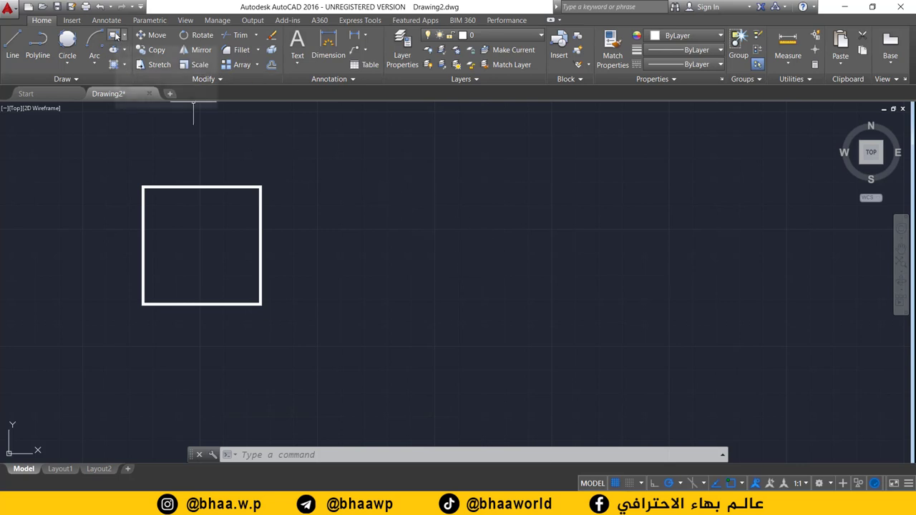
{"action": "left_click", "coordinate": [115, 36]}
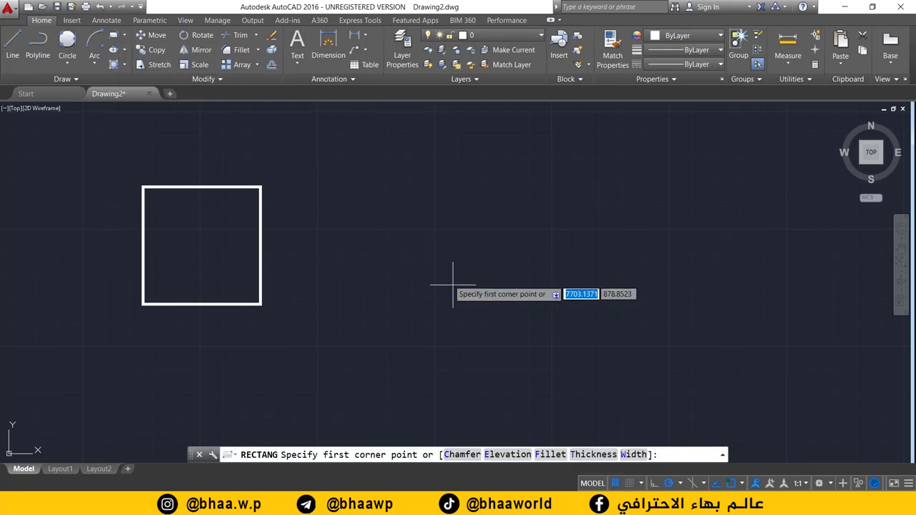
{"action": "left_click", "coordinate": [411, 186]}
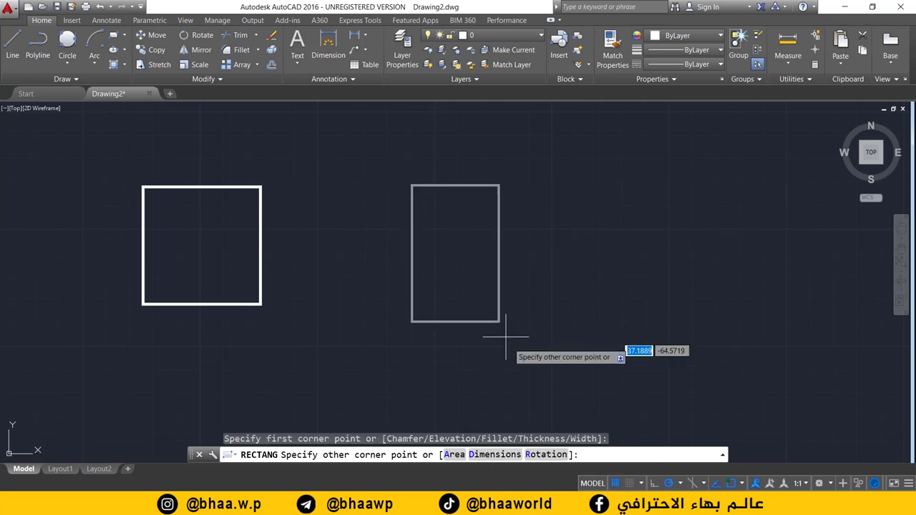
{"action": "left_click", "coordinate": [495, 455]}
{"action": "type", "text": "5"}
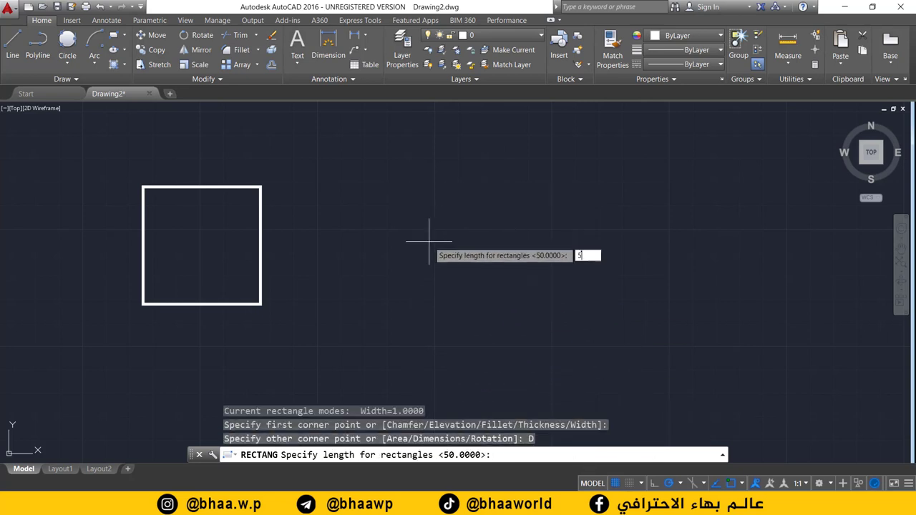
{"action": "type", "text": "0"}
{"action": "key", "text": "Return"}
{"action": "type", "text": "100"}
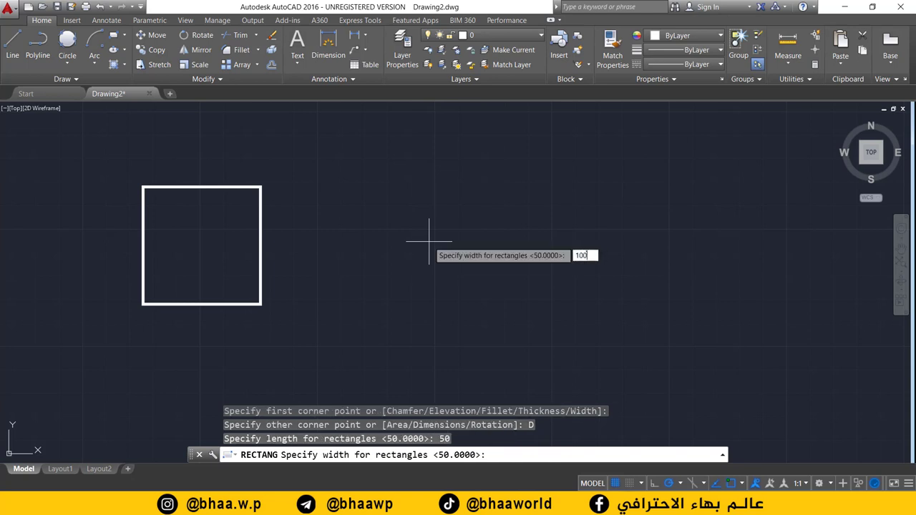
{"action": "key", "text": "Return"}
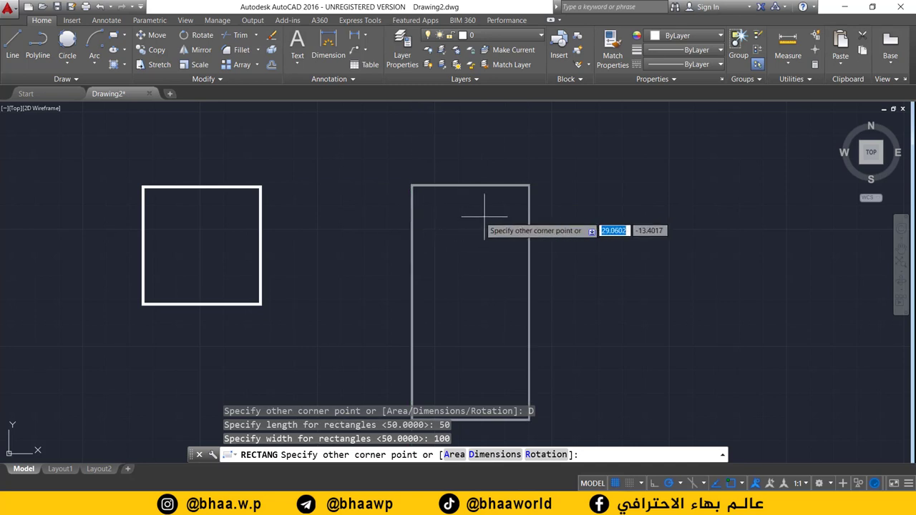
{"action": "left_click", "coordinate": [499, 224]}
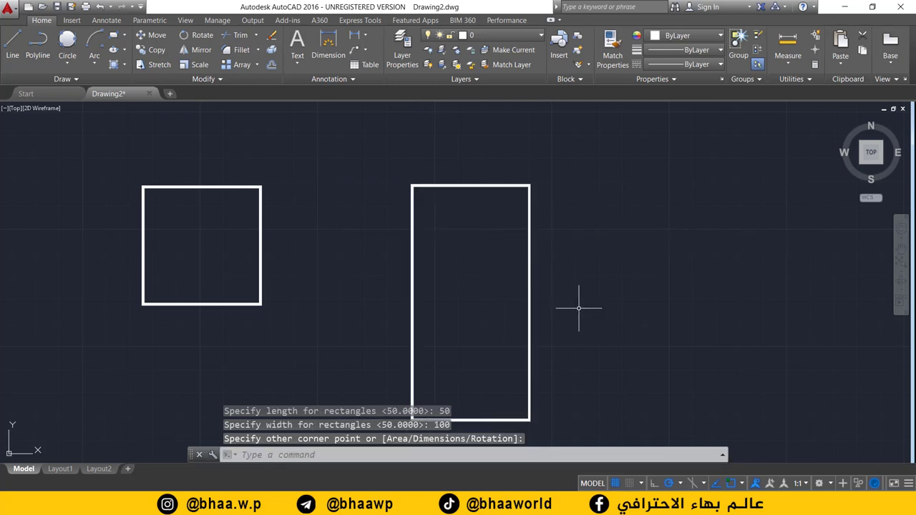
{"action": "mouse_move", "coordinate": [514, 276]}
{"action": "middle_mouse_down"}
{"action": "mouse_move", "coordinate": [374, 240]}
{"action": "mouse_move", "coordinate": [403, 239]}
{"action": "middle_mouse_up"}
{"action": "scroll", "coordinate": [372, 240], "scroll_direction": "down", "scroll_amount": 2}
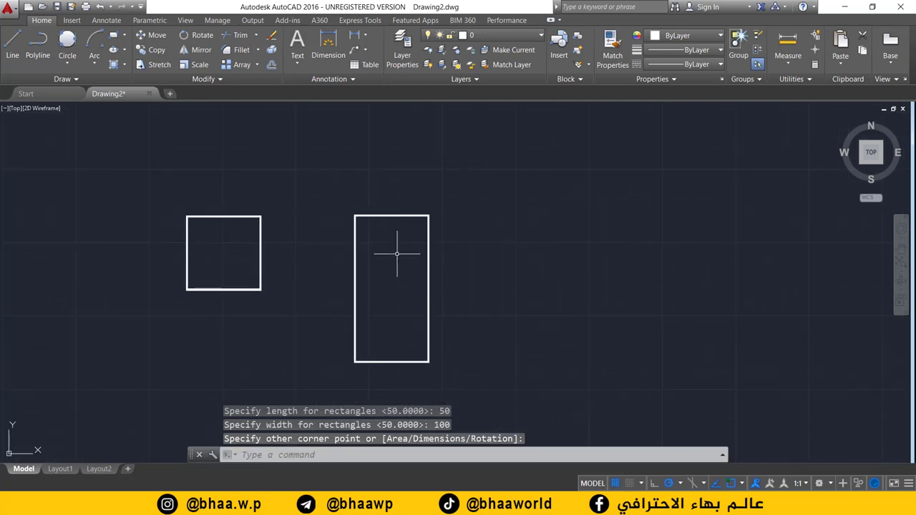
Step: Click in the drawing area beside the square and the tall rectangle
{"action": "left_click", "coordinate": [433, 334]}
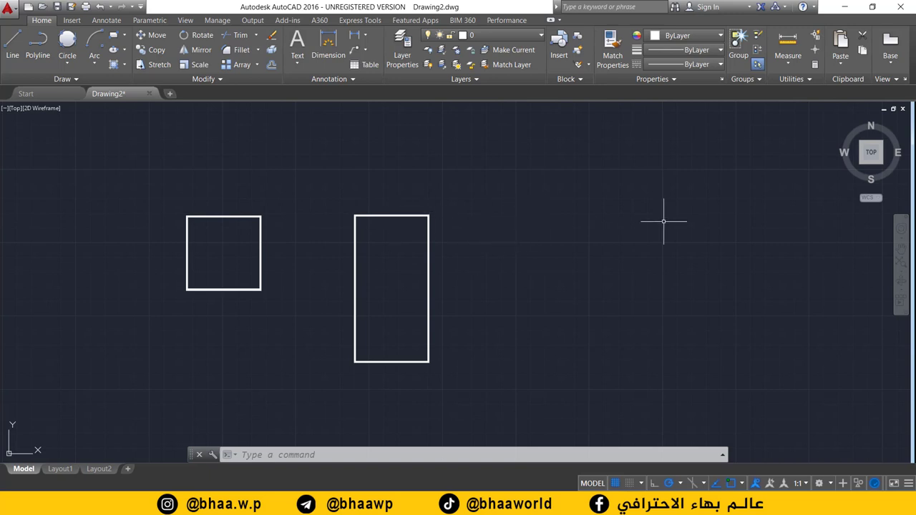
Step: Draw a 100 long by 50 wide rectangle right of the tall one using Dimensions (D)
{"action": "left_click", "coordinate": [113, 34]}
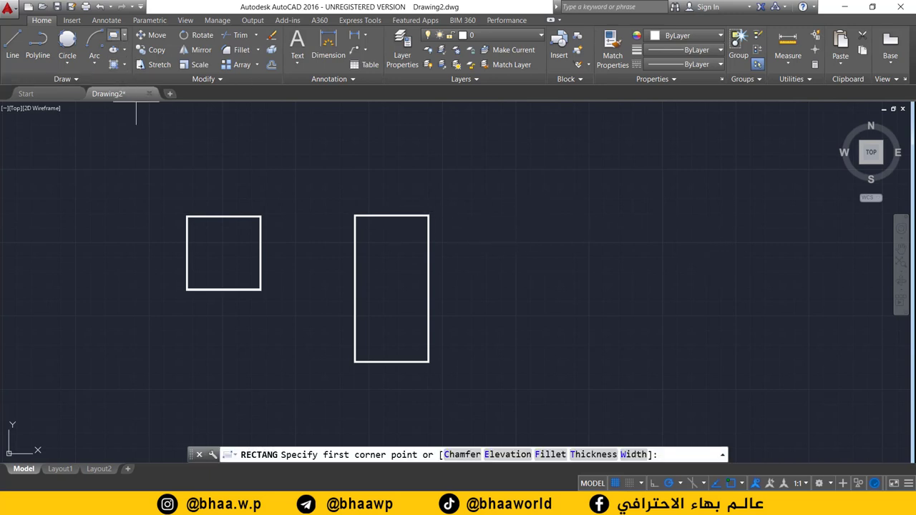
{"action": "left_click", "coordinate": [506, 210]}
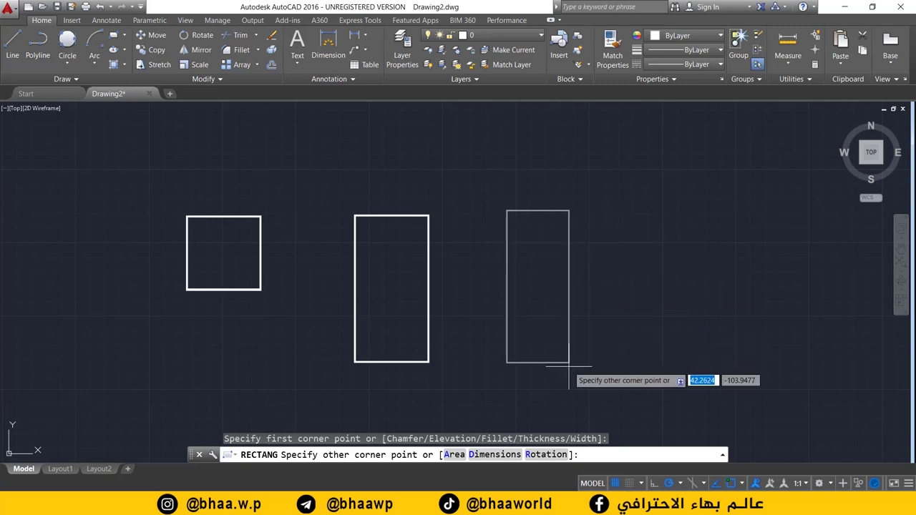
{"action": "type", "text": "d"}
{"action": "key", "text": "Return"}
{"action": "type", "text": "100"}
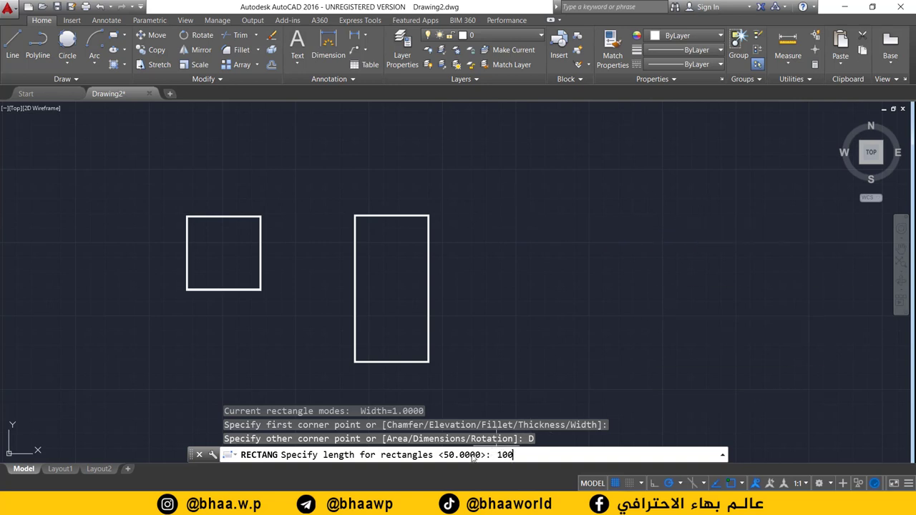
{"action": "key", "text": "Return"}
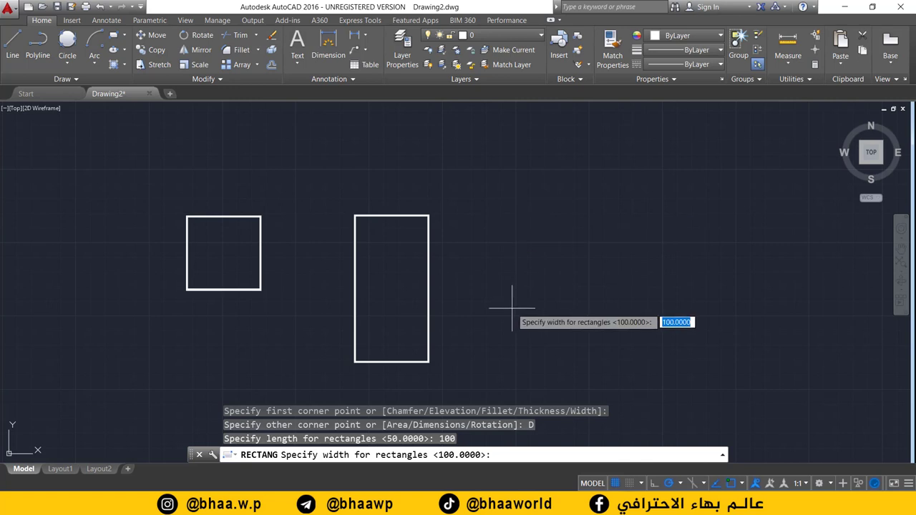
{"action": "type", "text": "50"}
{"action": "key", "text": "Return"}
{"action": "left_click", "coordinate": [568, 250]}
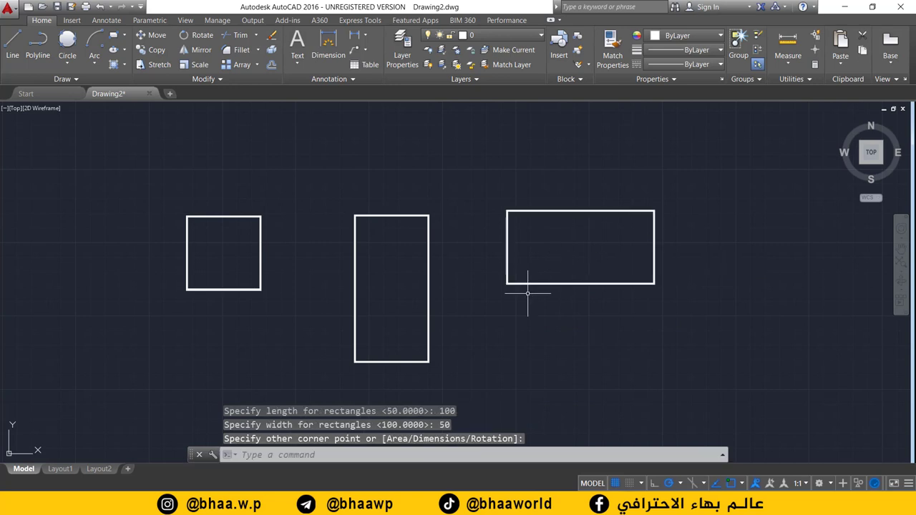